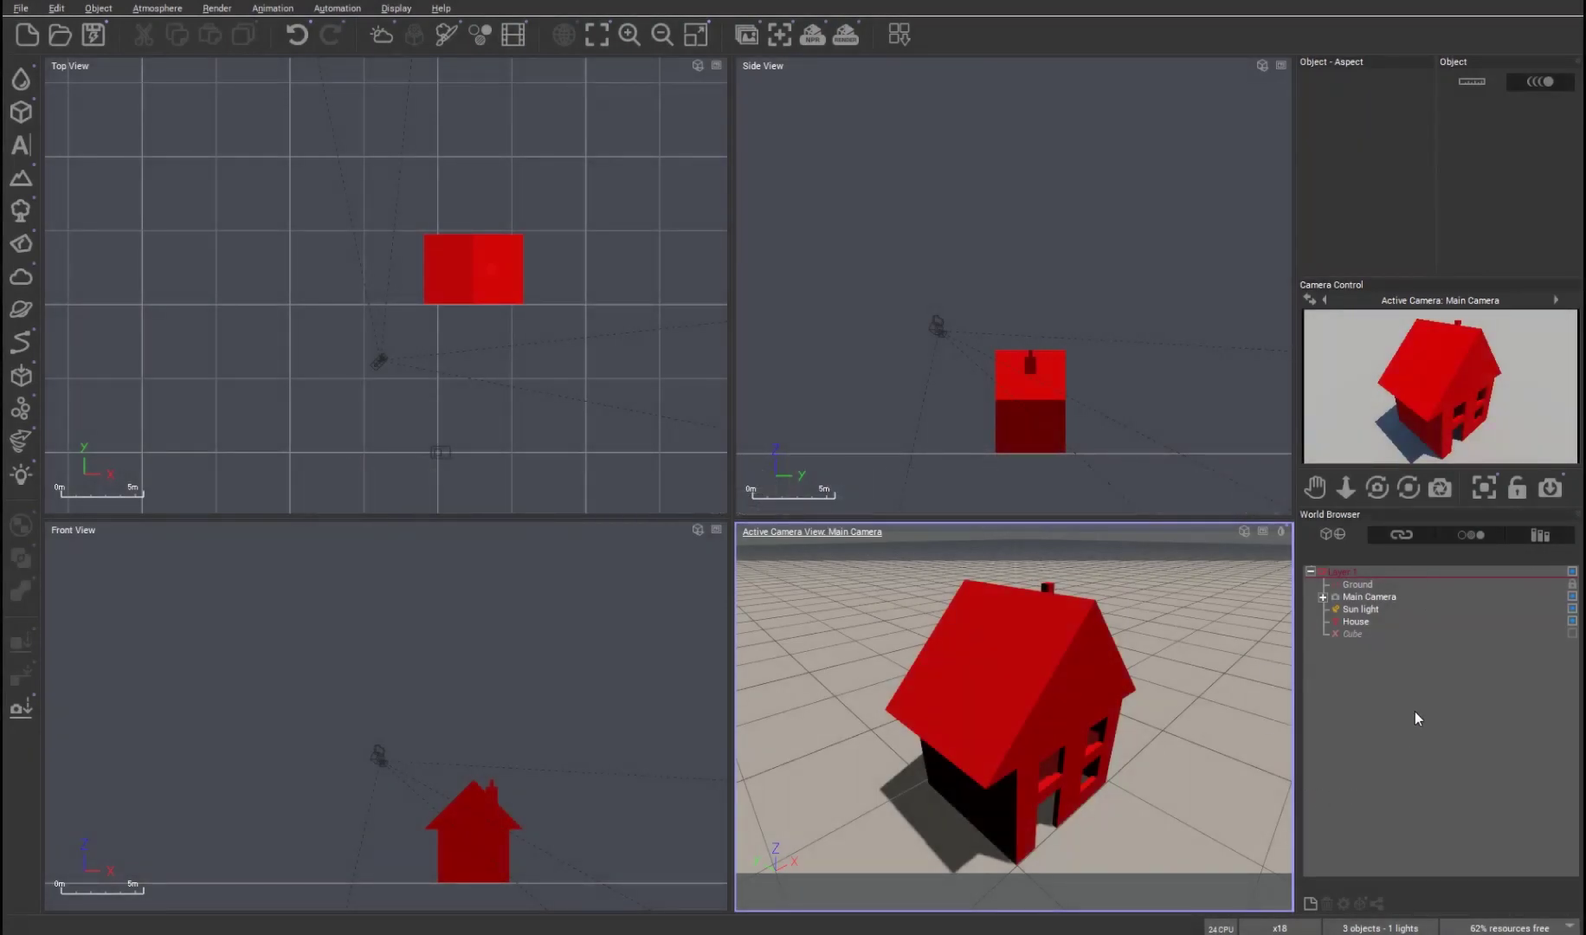
Step: Select Main Camera in the World Browser to show its 20mm focal length and orientation
{"action": "left_click", "coordinate": [1371, 597]}
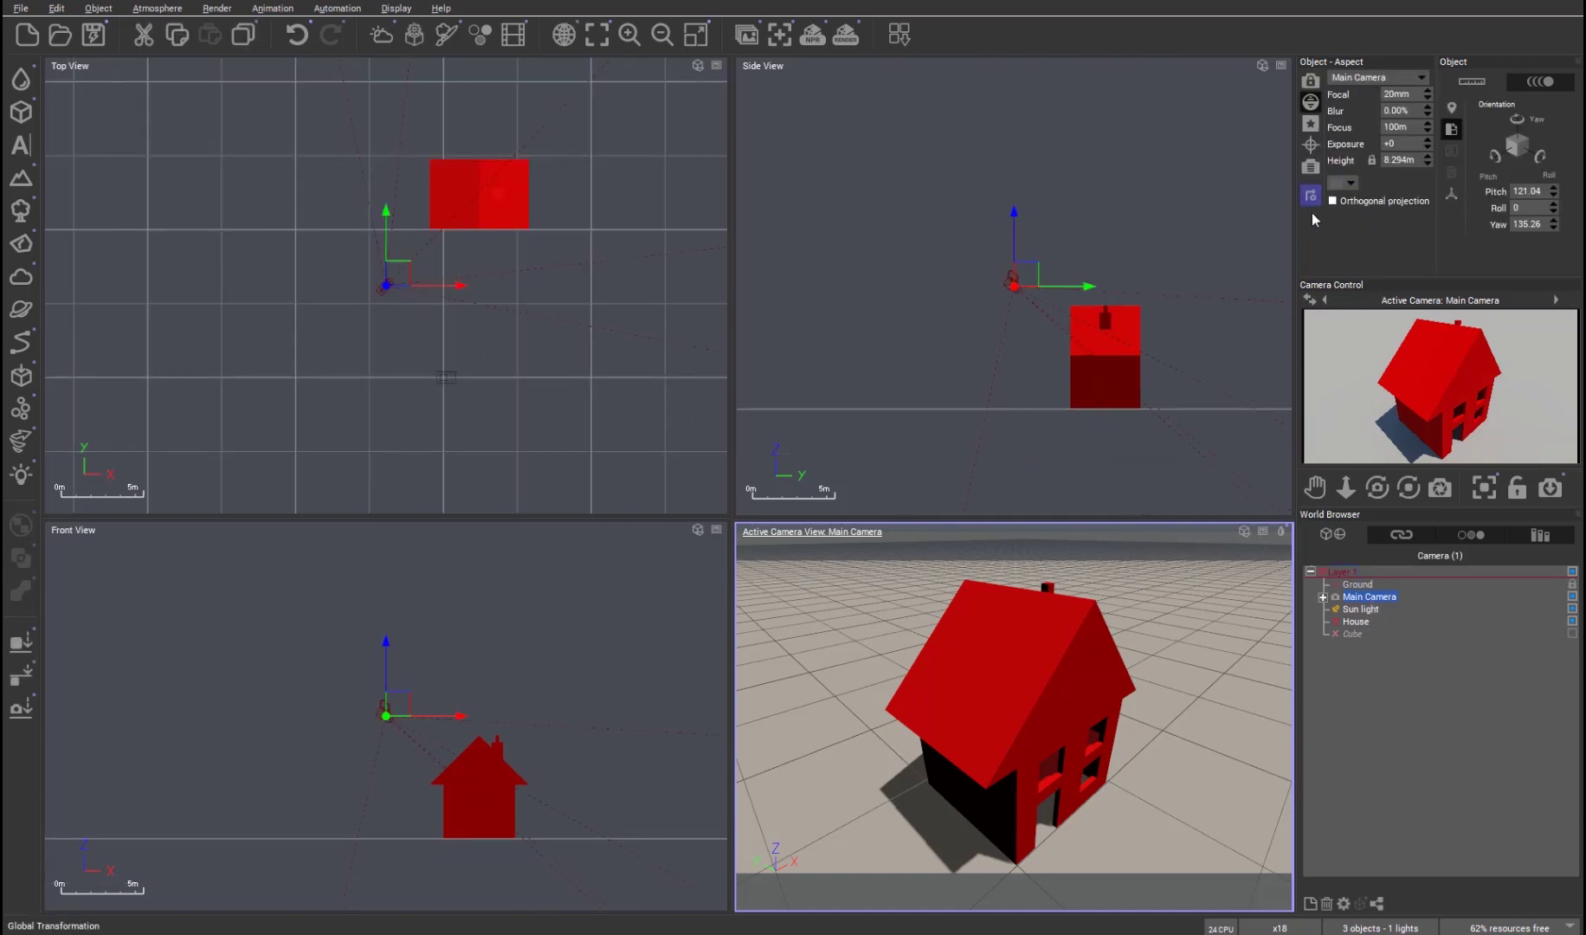
Step: Pan the Side and Top views onto the house and zoom the orthographic views in
{"action": "right_click_drag", "start_coordinate": [1098, 365], "coordinate": [1022, 310]}
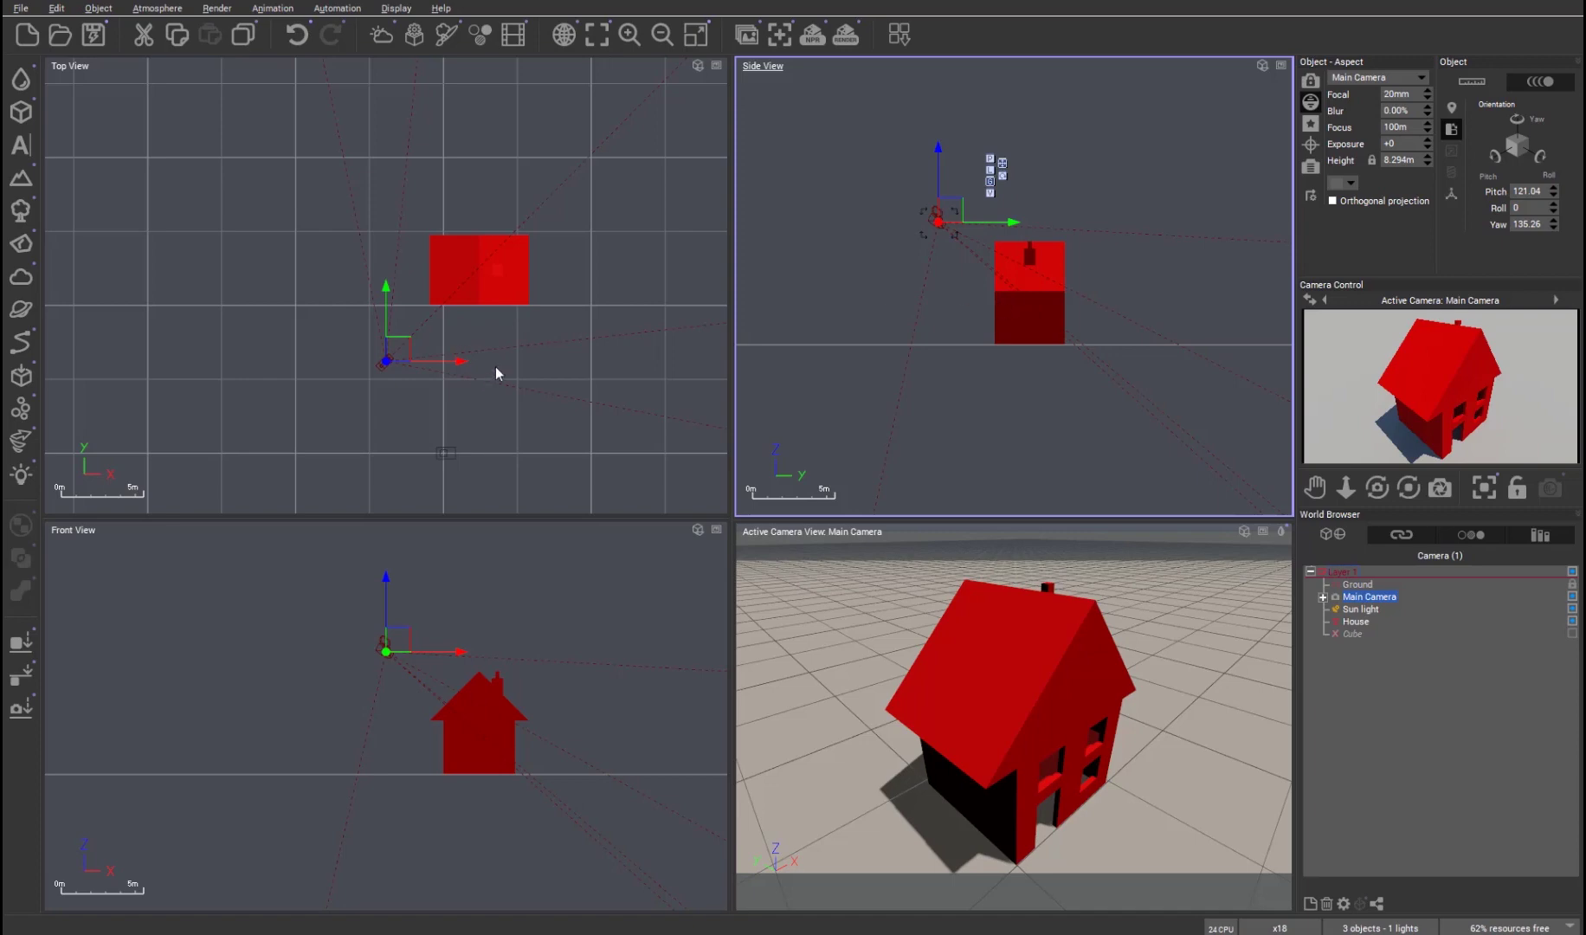
{"action": "right_click_drag", "start_coordinate": [528, 356], "coordinate": [476, 350]}
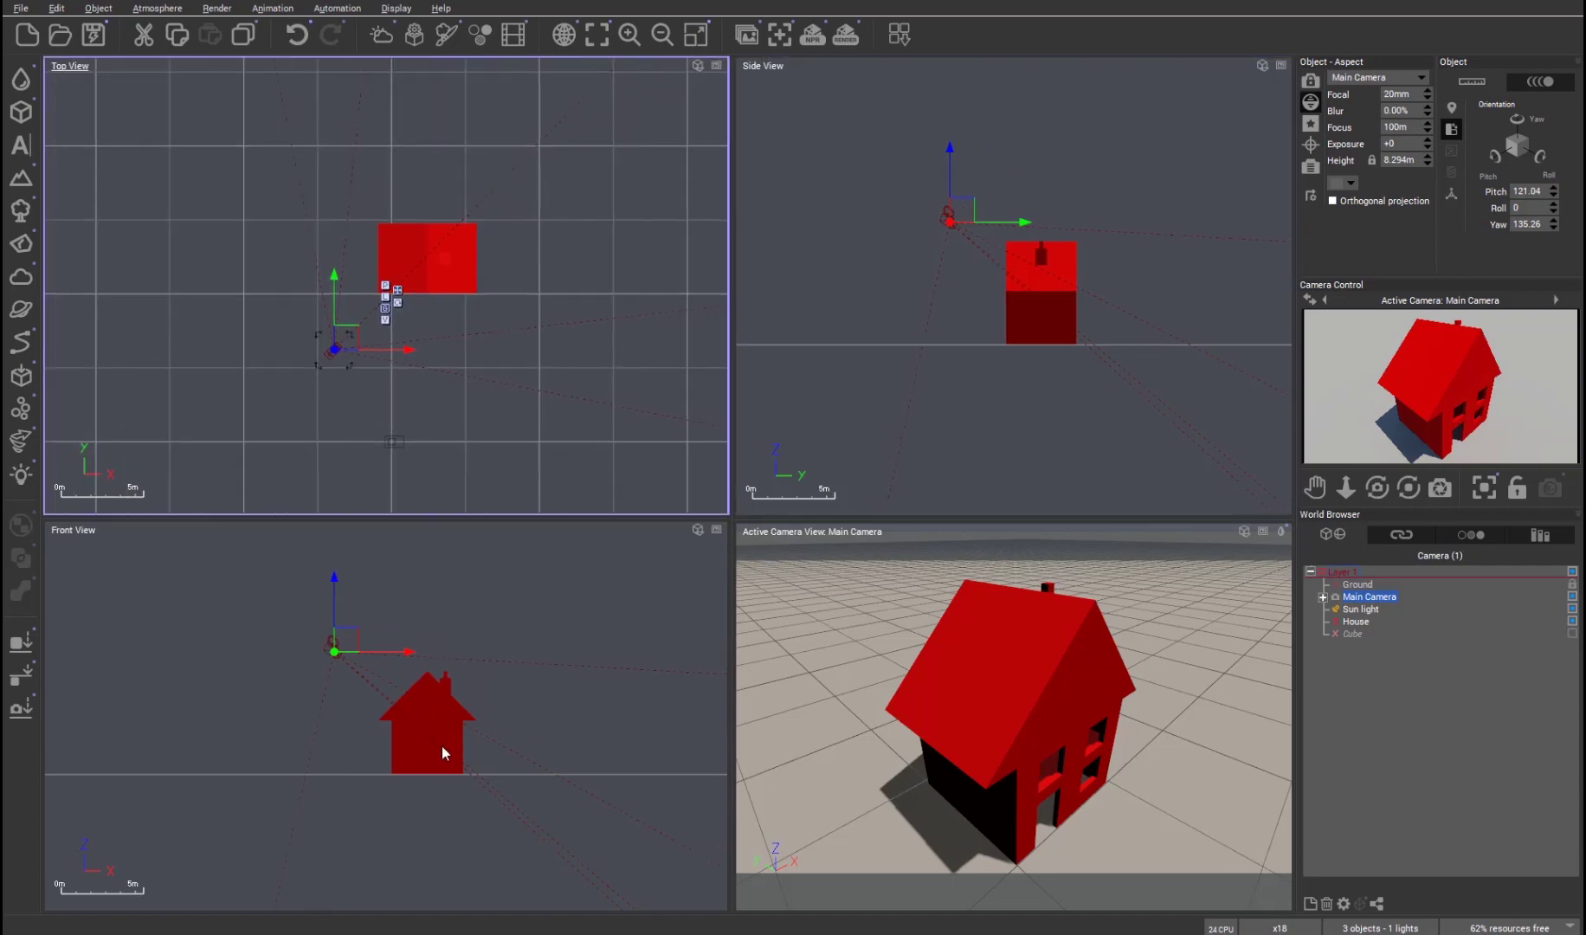
{"action": "scroll", "coordinate": [442, 746], "scroll_direction": "up", "scroll_amount": 3}
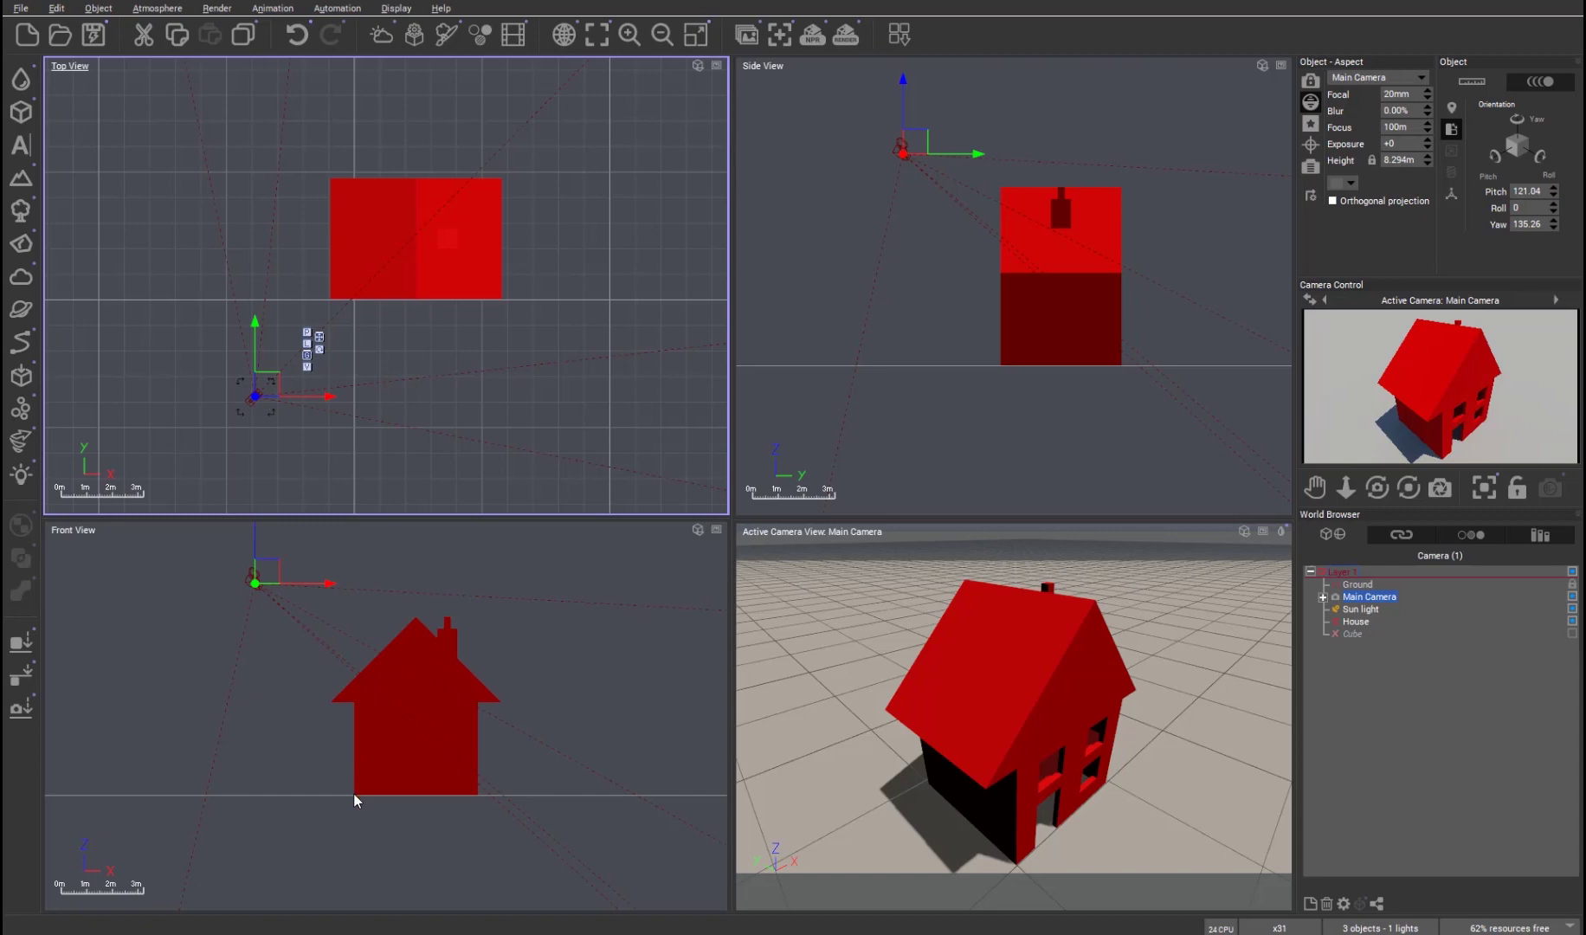
Step: Nudge the Front View slightly up and left to recentre the house
{"action": "right_click_drag", "start_coordinate": [417, 749], "coordinate": [406, 737]}
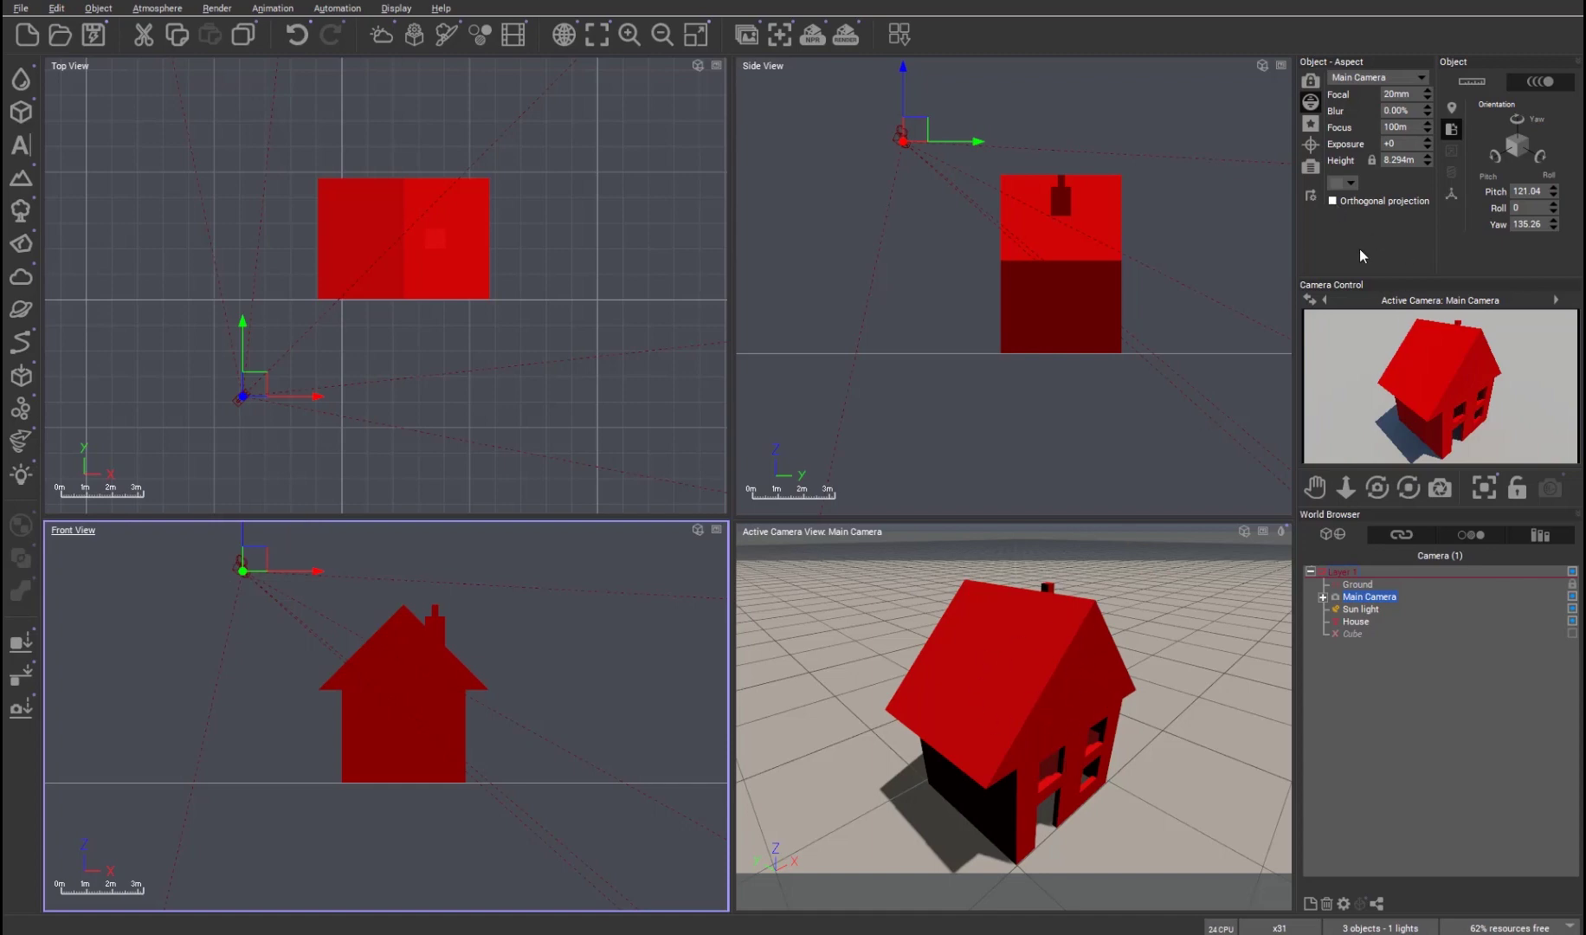
Step: Enable orthogonal projection on the Main Camera and zoom the camera view onto the house
{"action": "left_click", "coordinate": [1333, 201]}
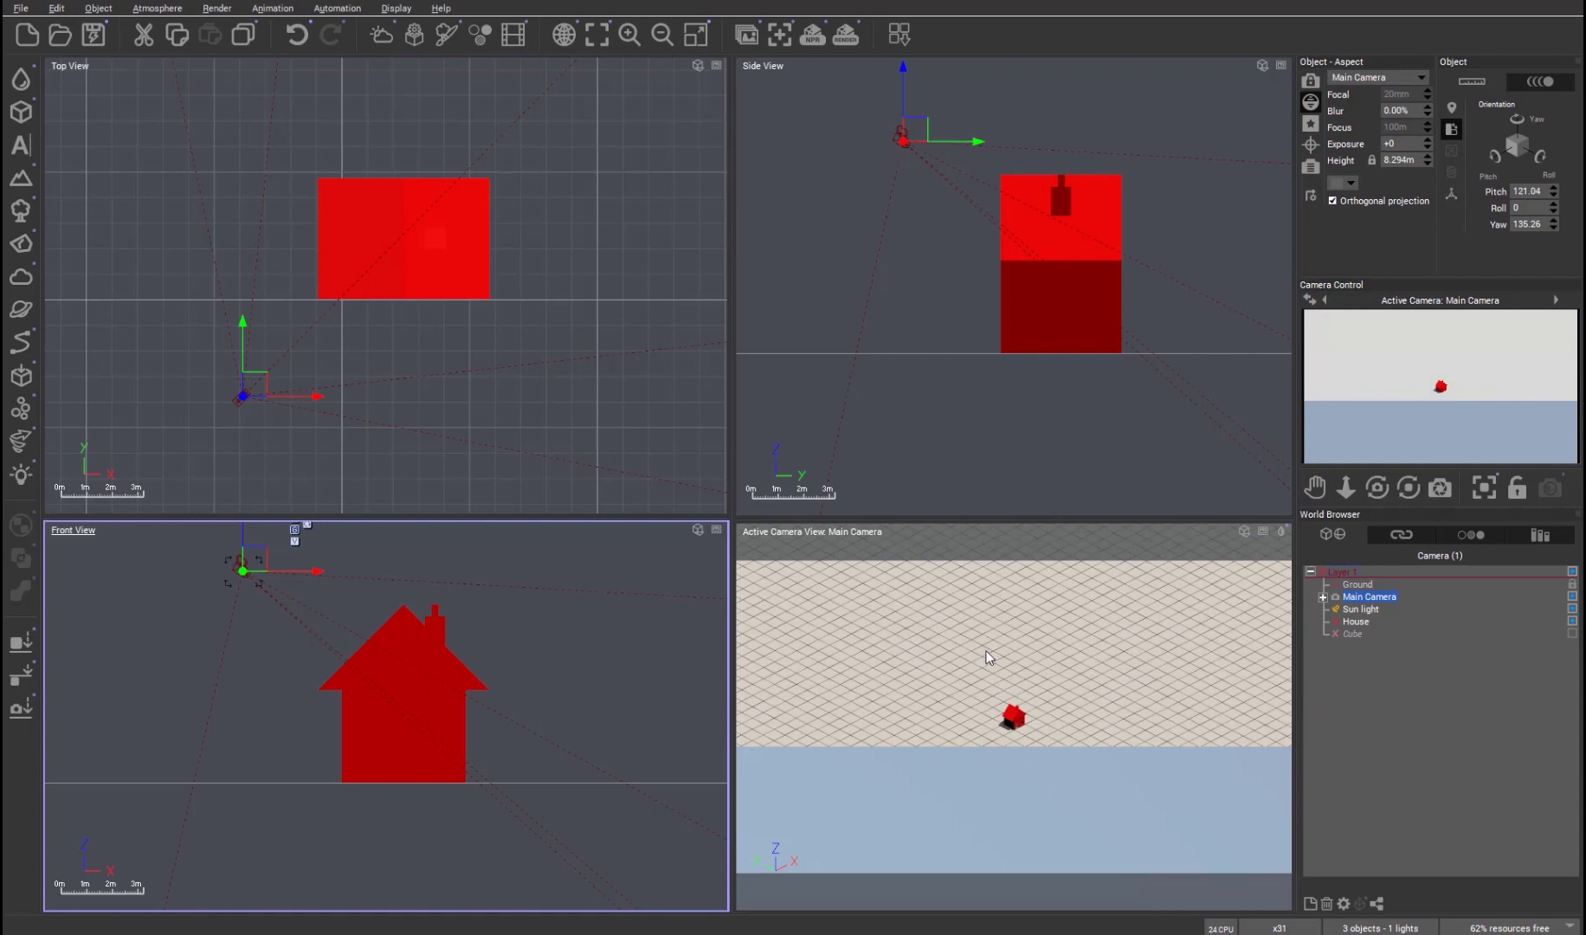
{"action": "scroll", "coordinate": [1020, 735], "scroll_direction": "up", "scroll_amount": 4}
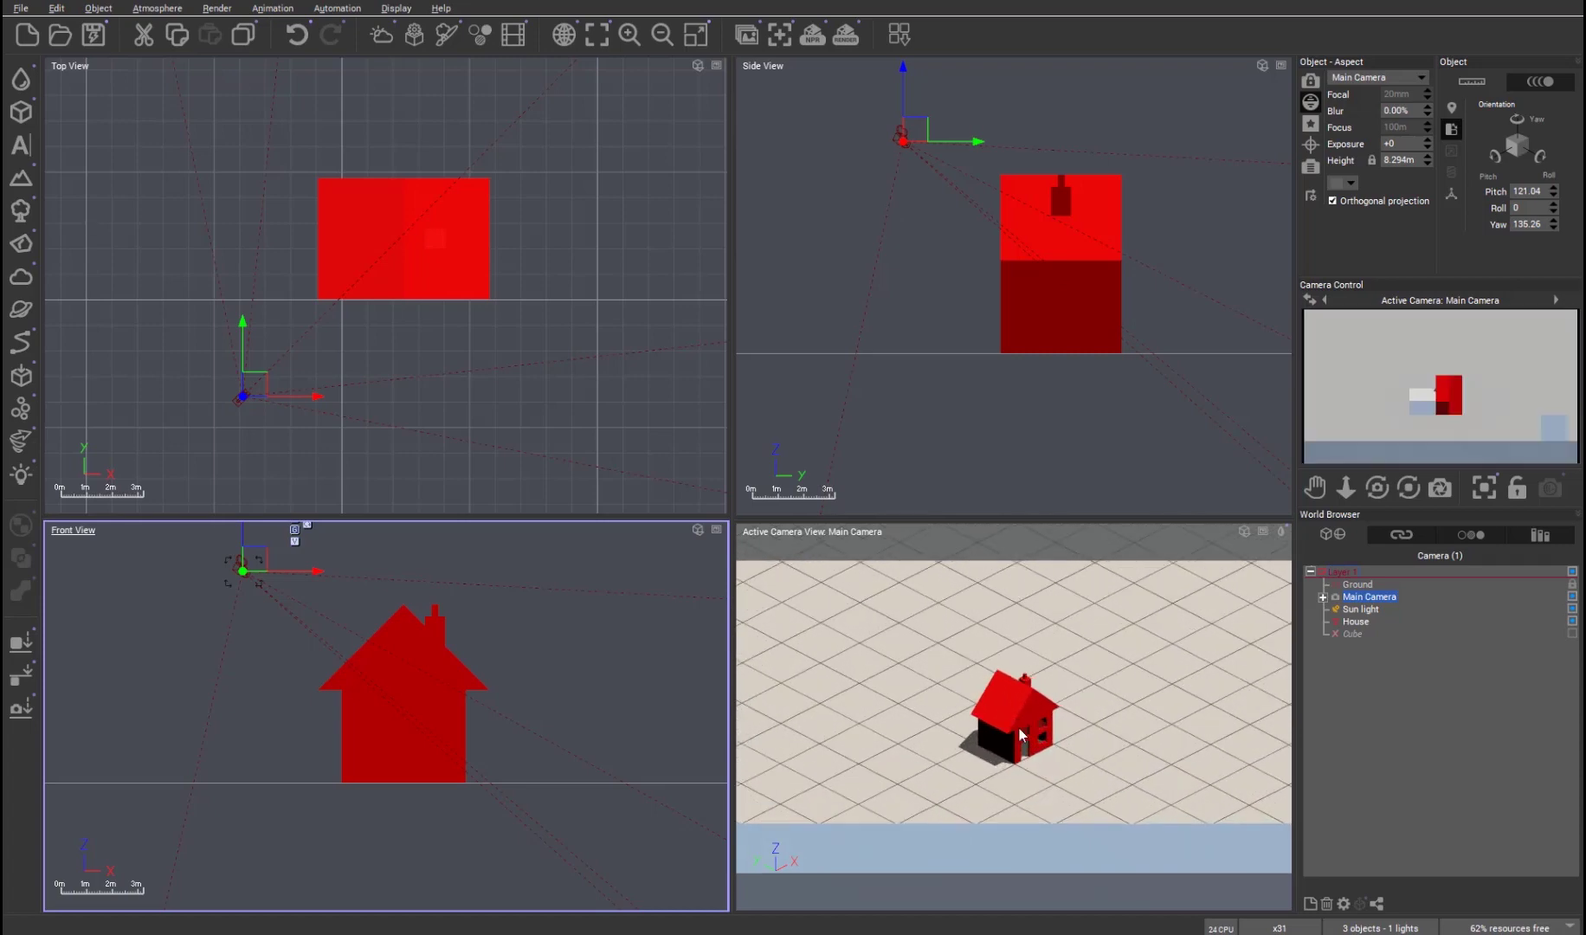
{"action": "scroll", "coordinate": [1020, 734], "scroll_direction": "up", "scroll_amount": 5}
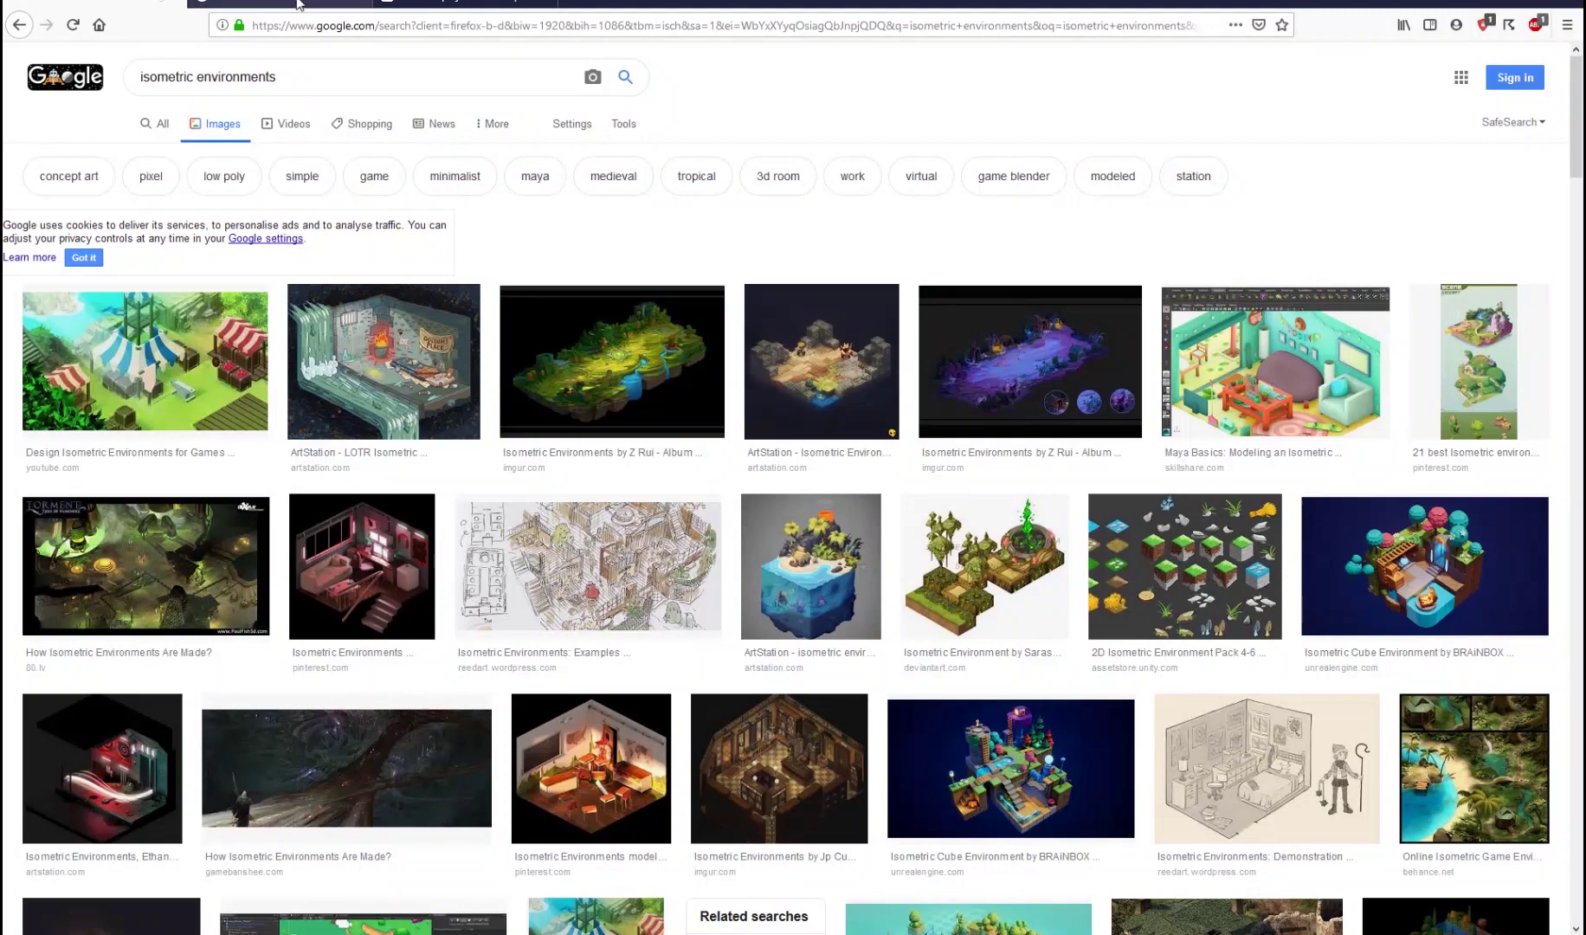
Step: Switch to the Firefox tab with the axonometric Google Images search
{"action": "left_click", "coordinate": [297, 4]}
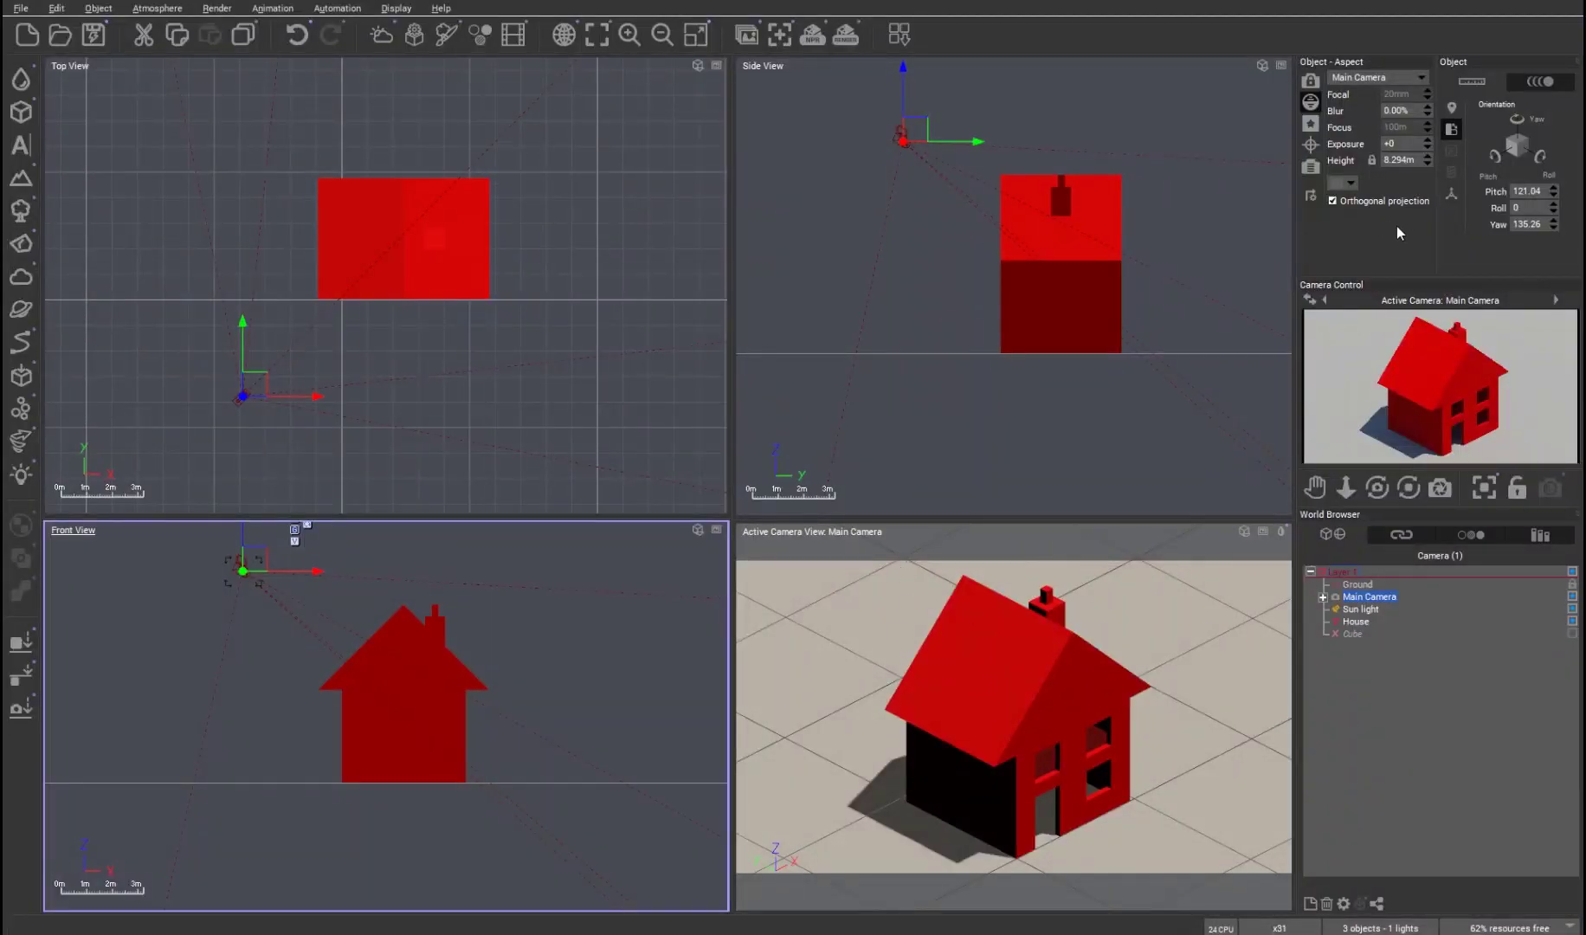
Step: Set the Main Camera pitch to 120 and refresh the camera preview
{"action": "left_click", "coordinate": [1534, 190]}
{"action": "type", "text": "120"}
{"action": "key", "text": "Return"}
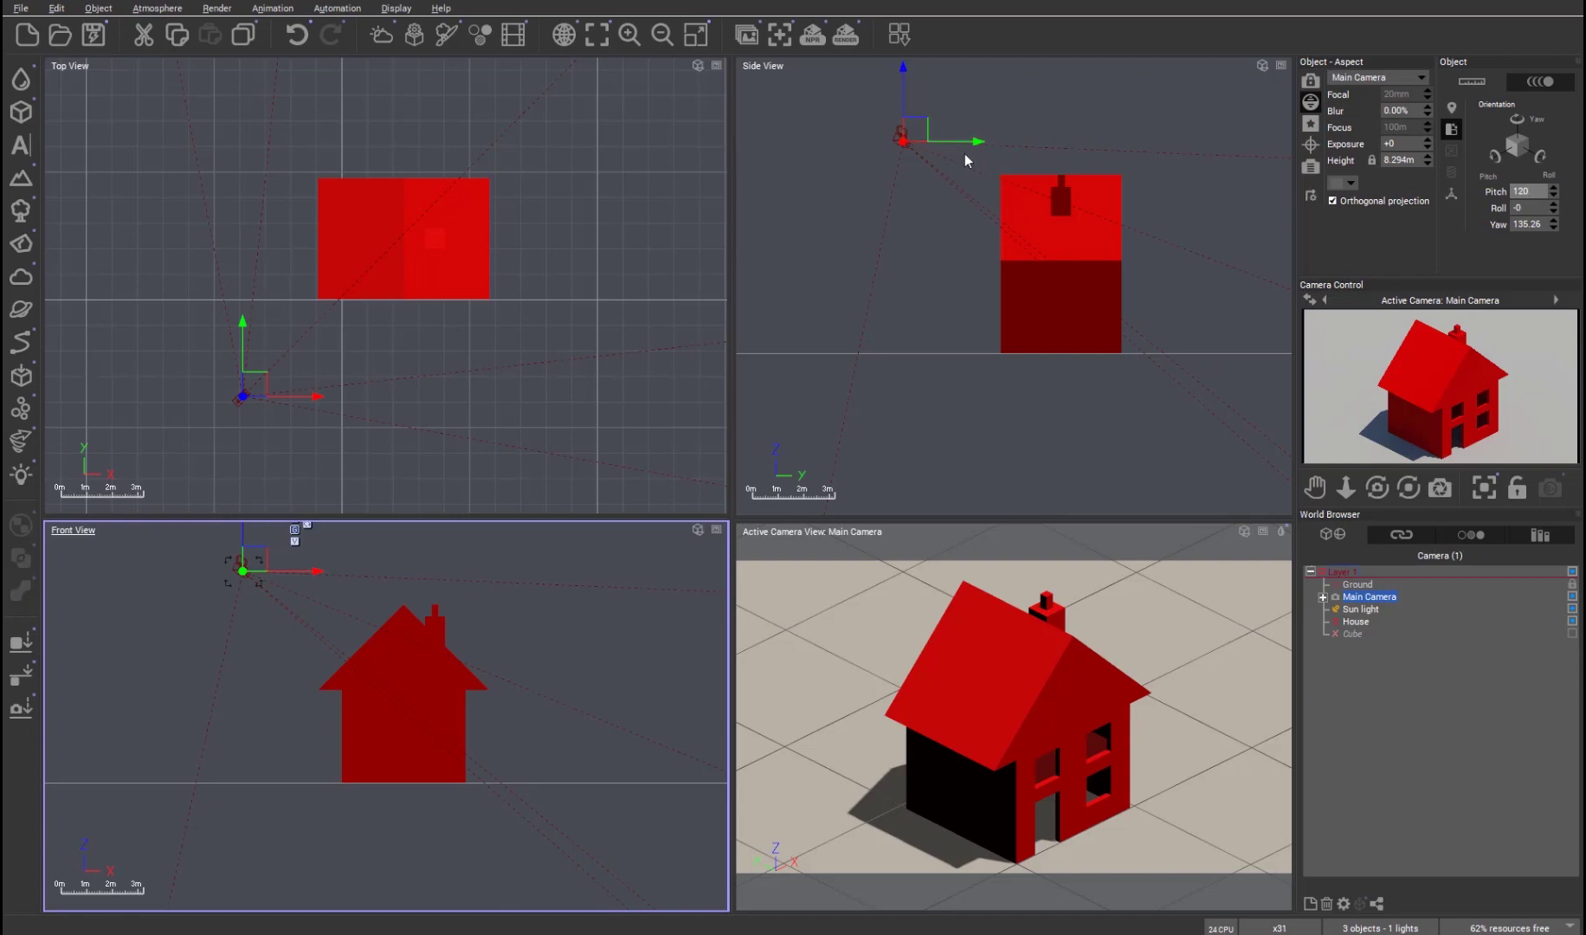
{"action": "left_click", "coordinate": [960, 143]}
Step: Enter 135 as the Main Camera's yaw
{"action": "left_click", "coordinate": [1524, 225]}
{"action": "type", "text": "135"}
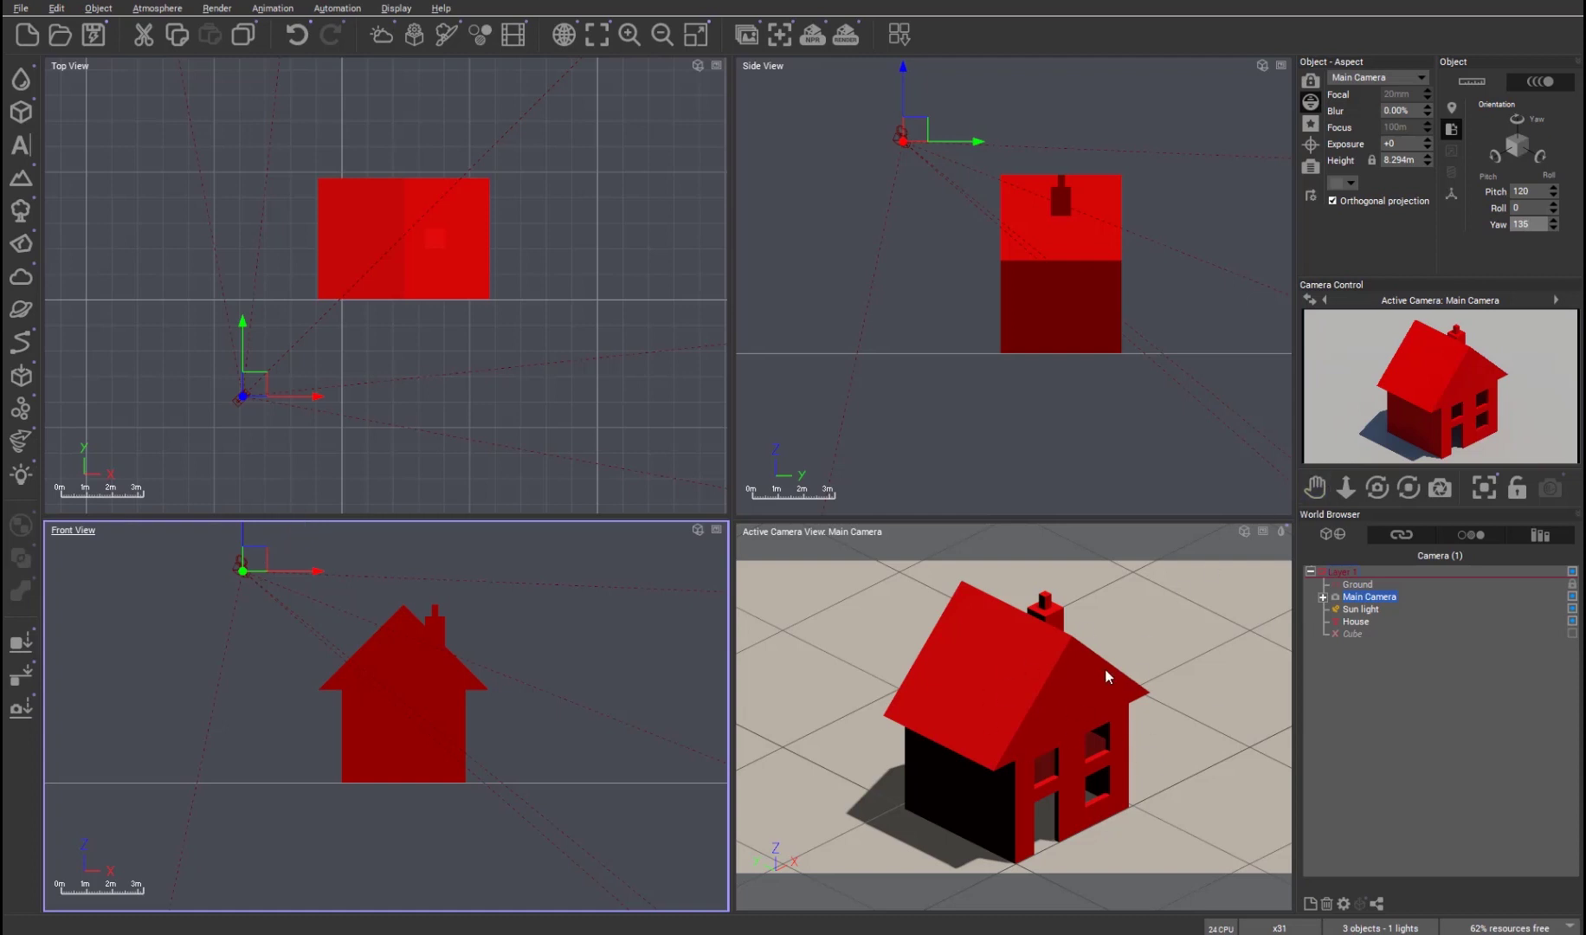
Step: Change the Main Camera yaw to 150
{"action": "left_click", "coordinate": [1530, 223]}
{"action": "right_click", "coordinate": [1501, 327]}
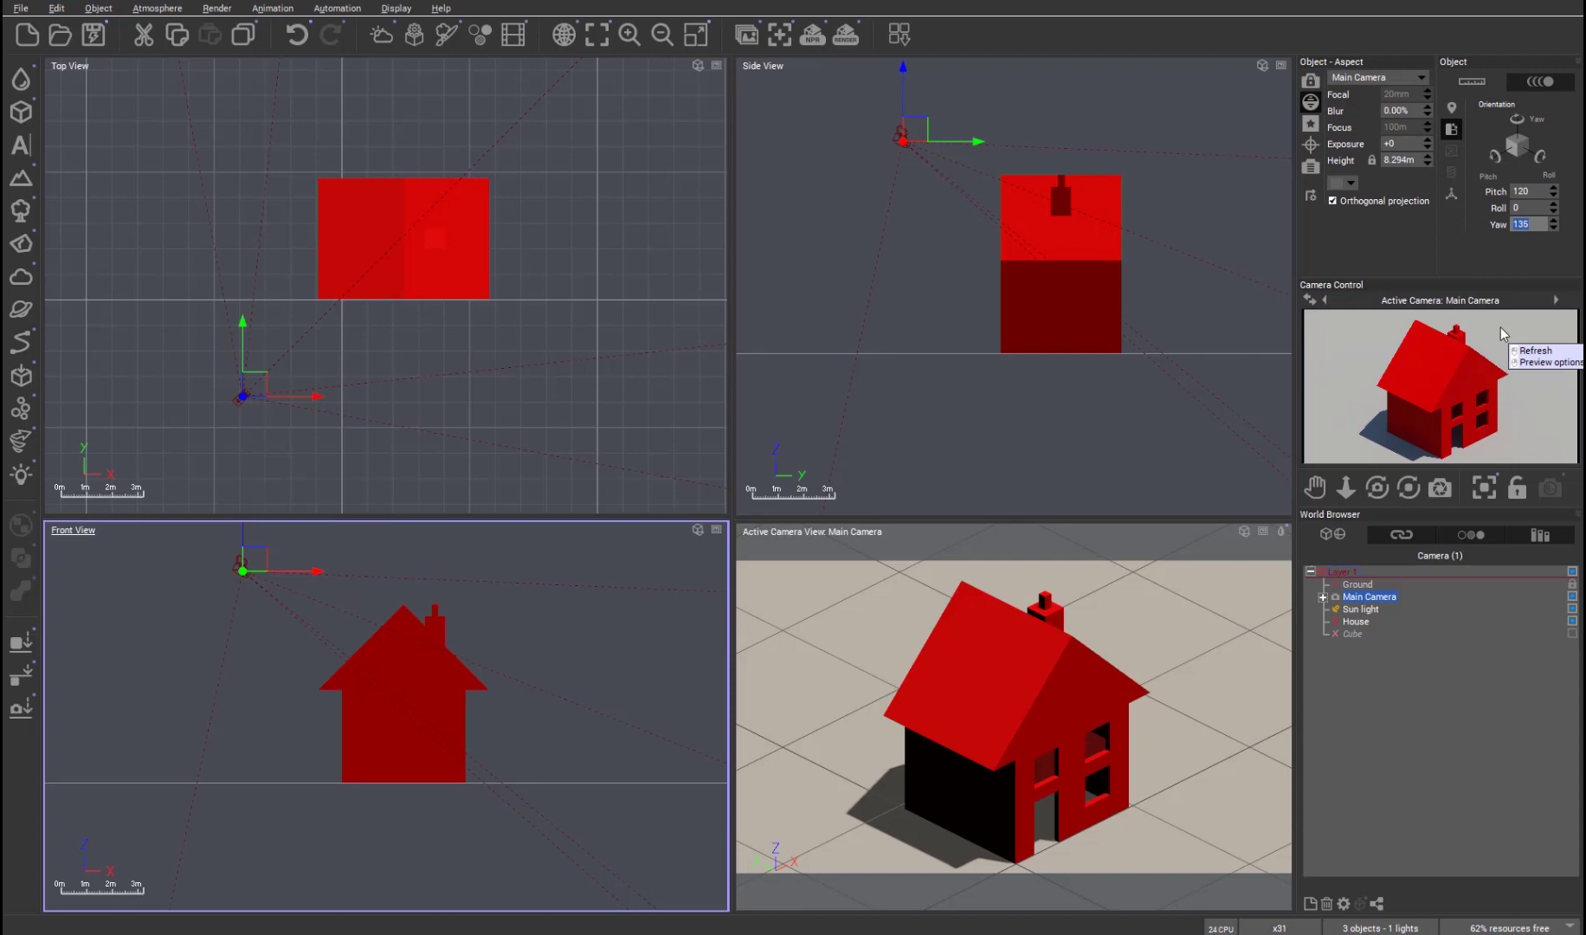
{"action": "key", "text": "Escape"}
{"action": "type", "text": "150"}
{"action": "key", "text": "Return"}
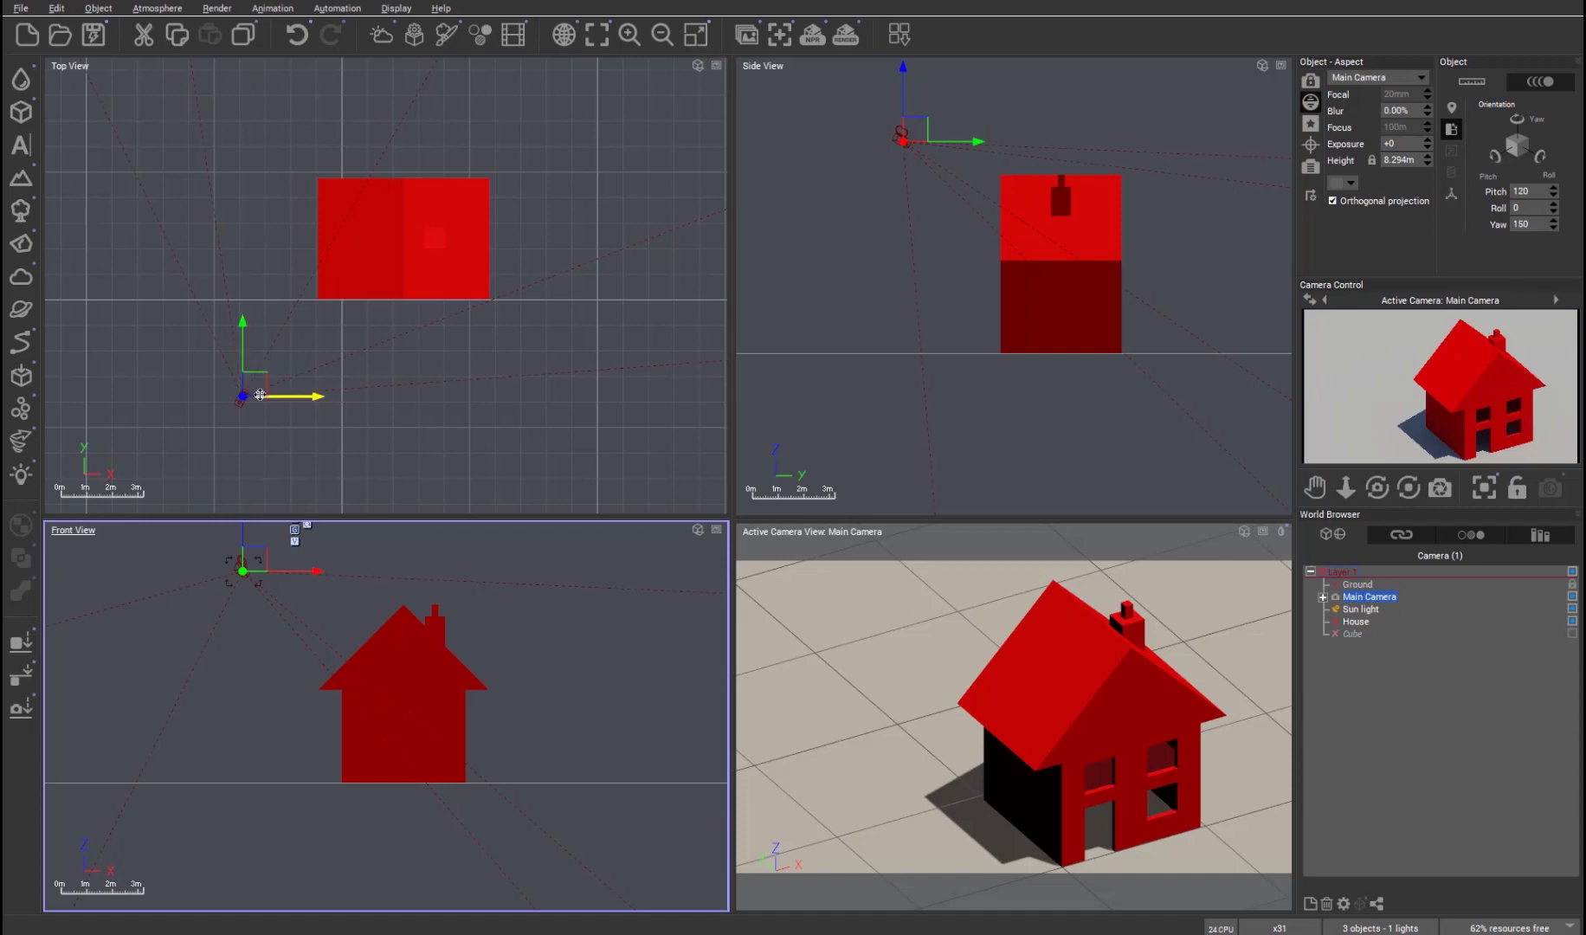
Step: Drag the camera's move gizmo in the Top View to shift the camera slightly
{"action": "left_click_drag", "start_coordinate": [258, 392], "coordinate": [282, 420]}
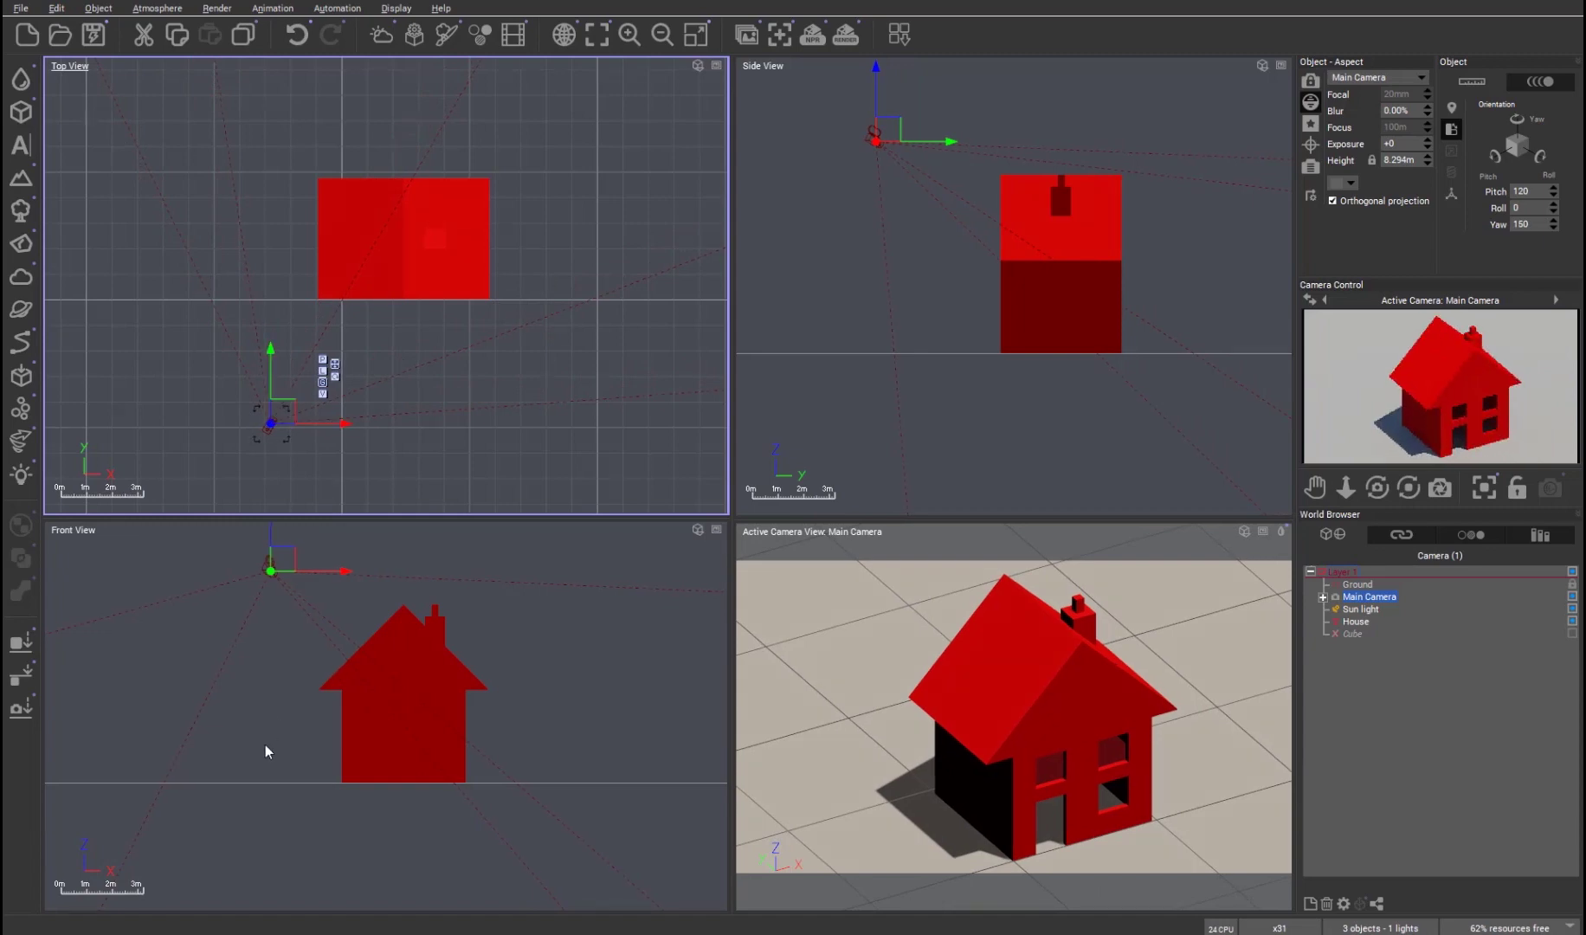
Step: Switch the Main Camera to perspective projection with a 32mm focal length
{"action": "left_click", "coordinate": [1333, 201]}
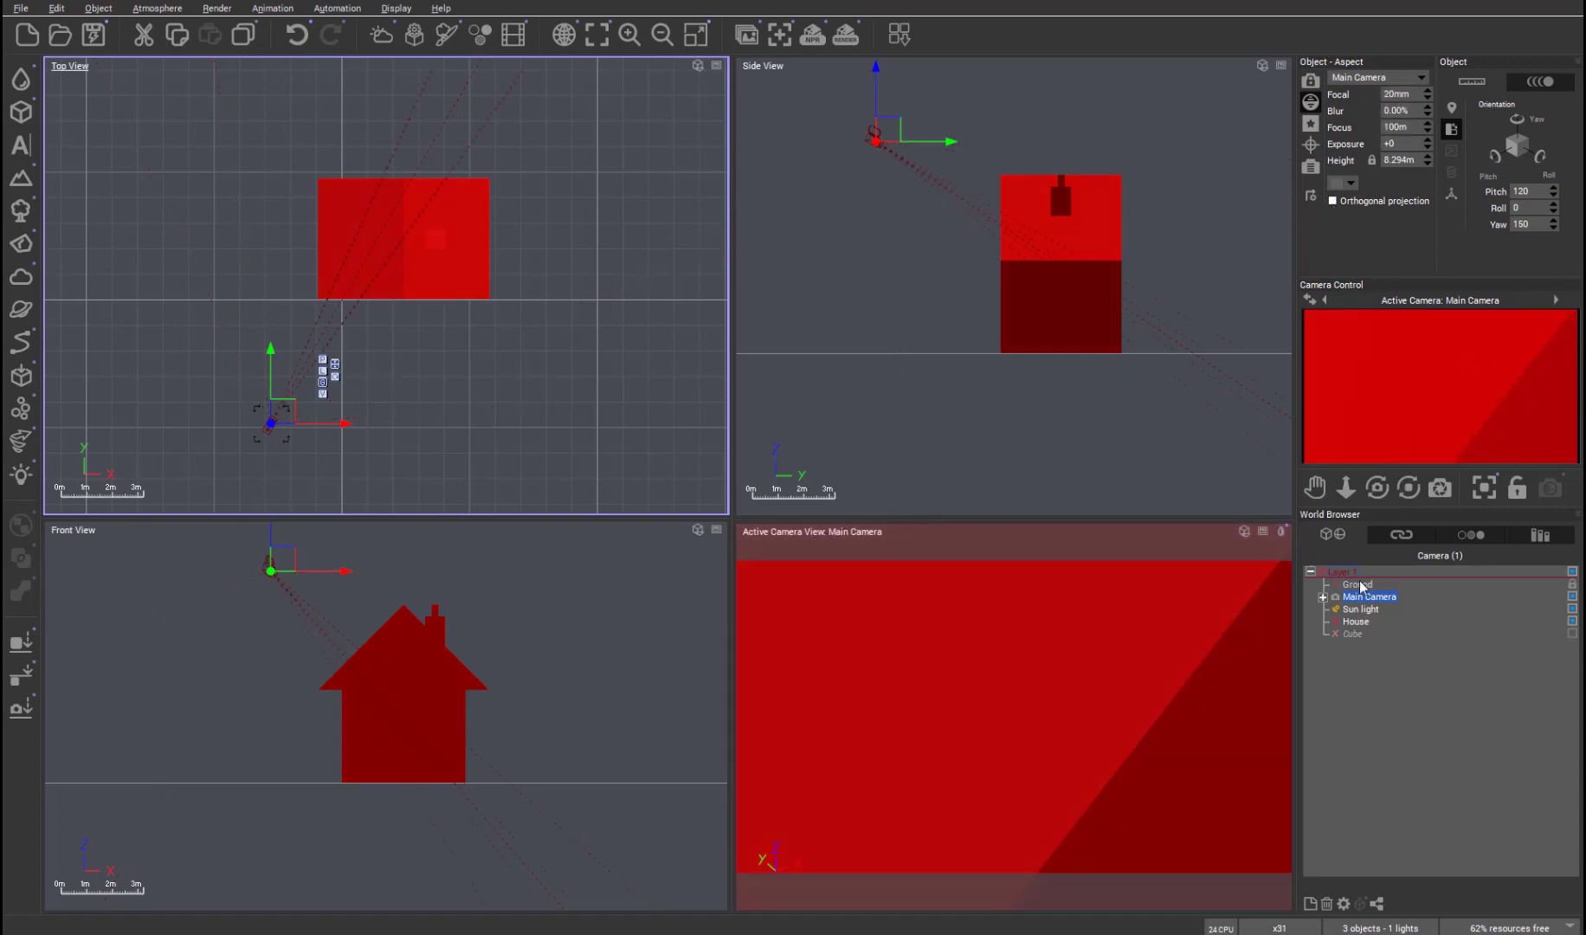
{"action": "left_click", "coordinate": [1348, 704]}
{"action": "left_click", "coordinate": [1360, 598]}
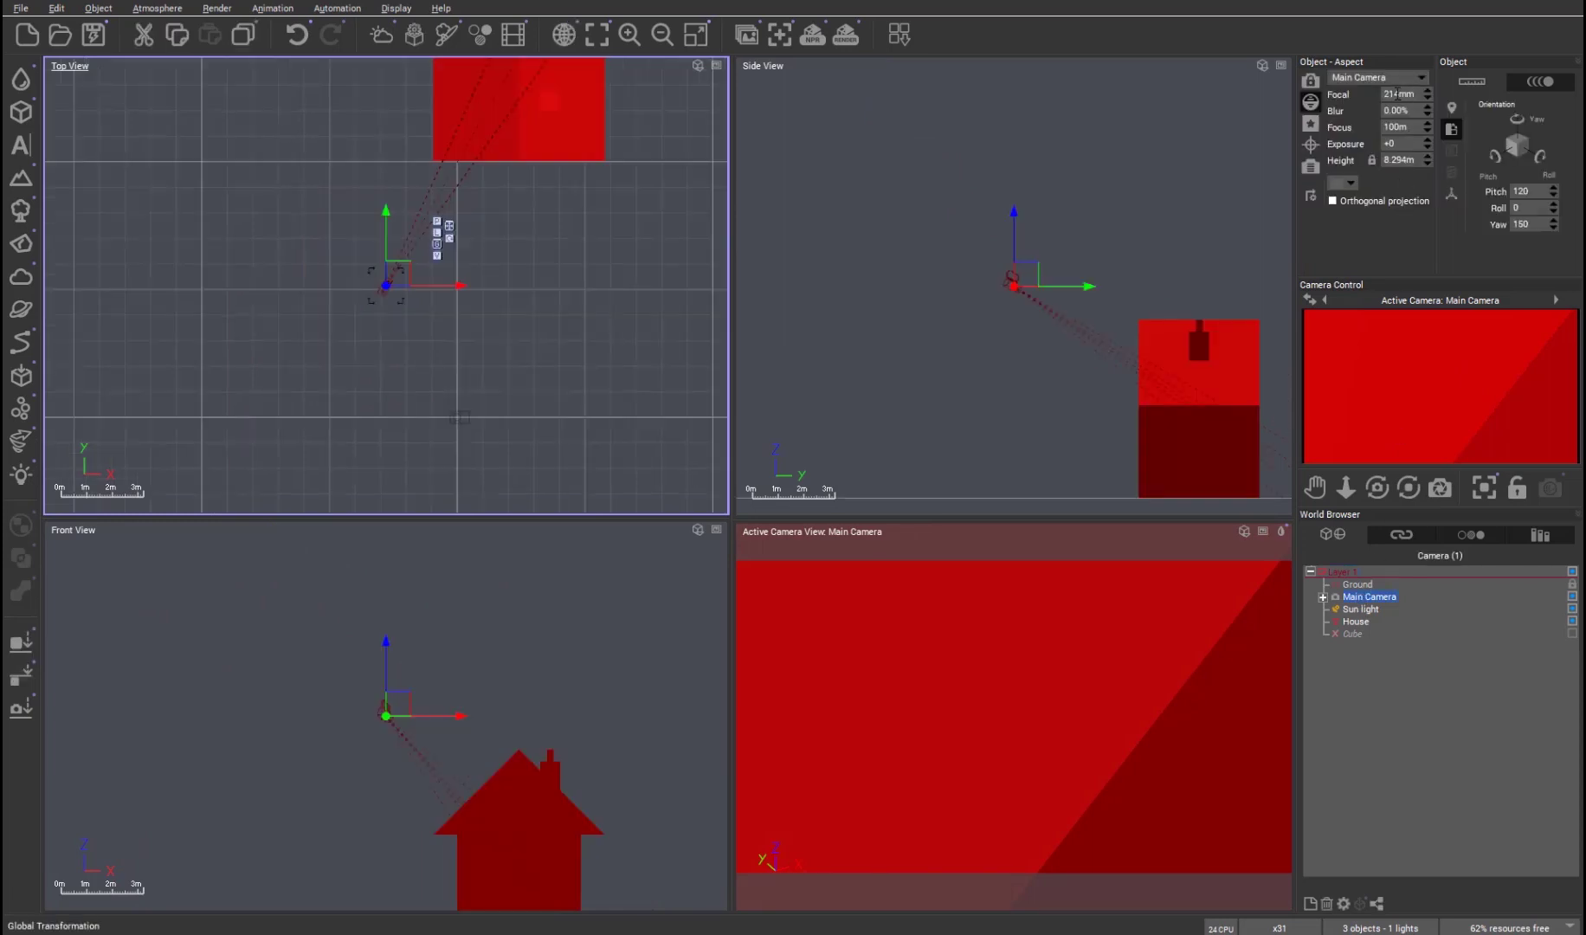
{"action": "left_click", "coordinate": [1398, 94]}
{"action": "type", "text": "32"}
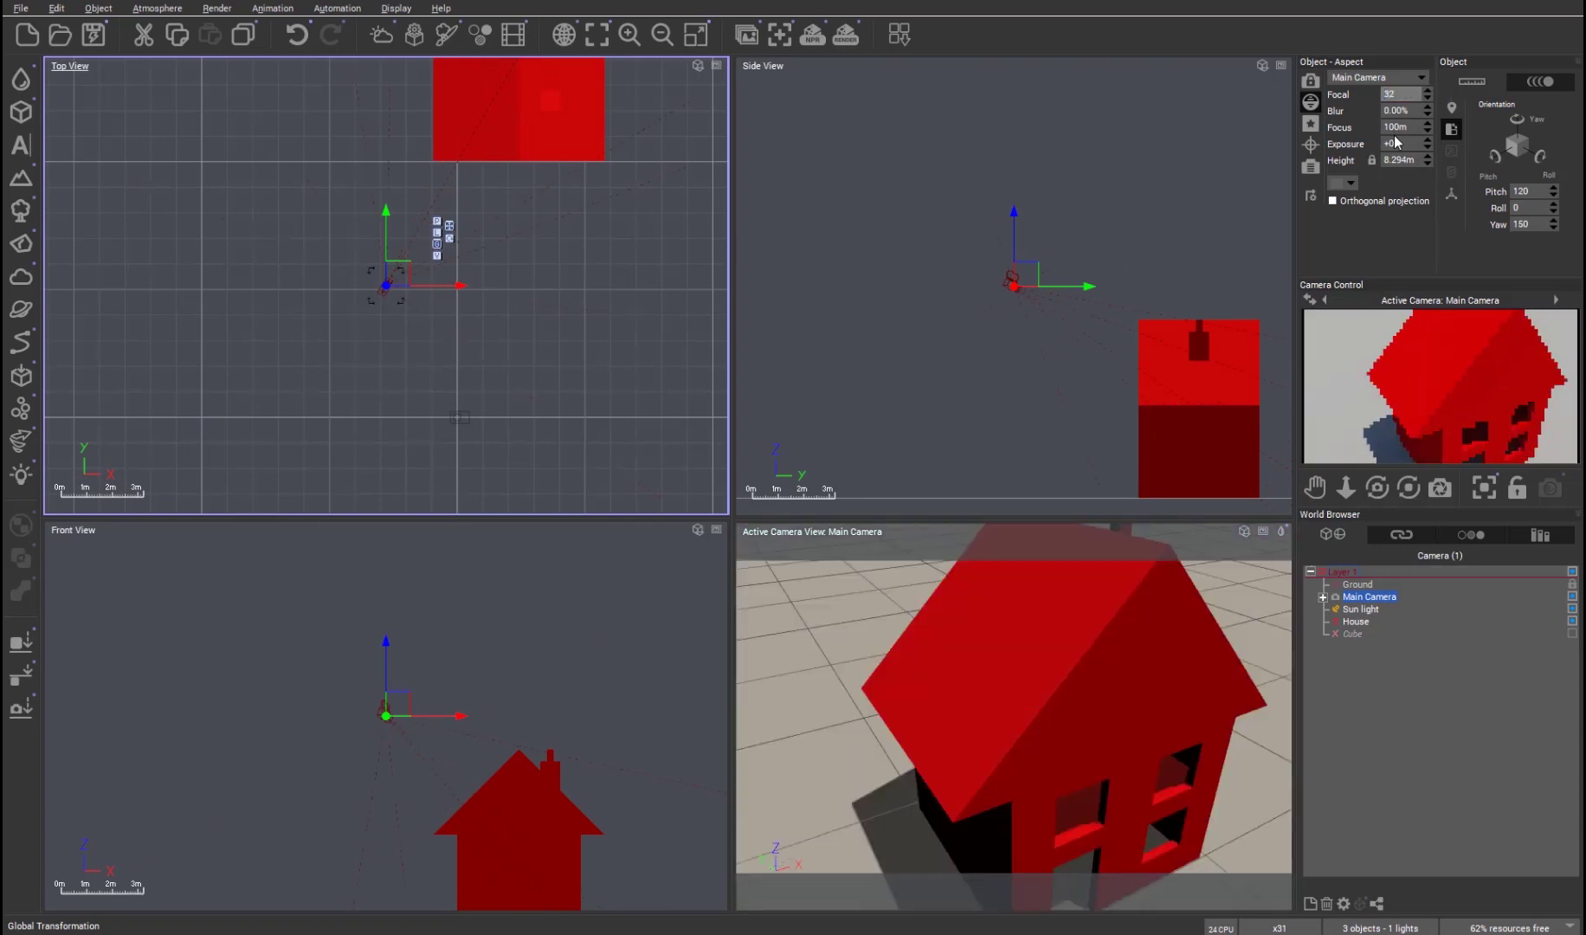
{"action": "key", "text": "Return"}
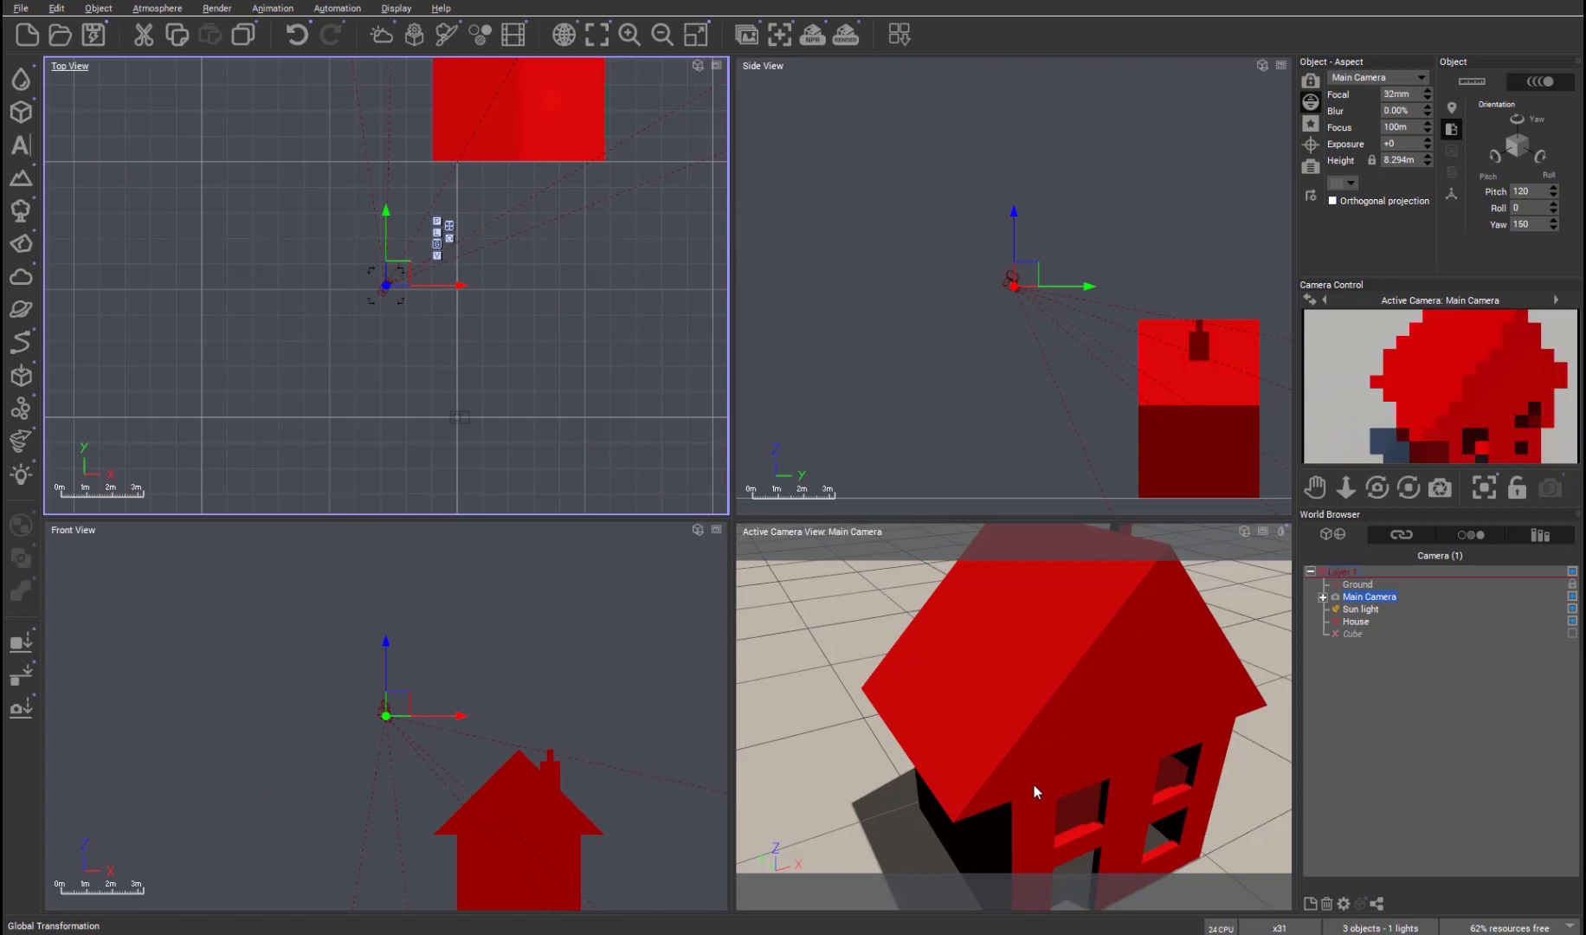
Step: Pull the camera back in the camera view so the whole house shows
{"action": "left_click", "coordinate": [1039, 731]}
{"action": "left_click", "coordinate": [1040, 733]}
{"action": "scroll", "coordinate": [1040, 737], "scroll_direction": "down", "scroll_amount": 5}
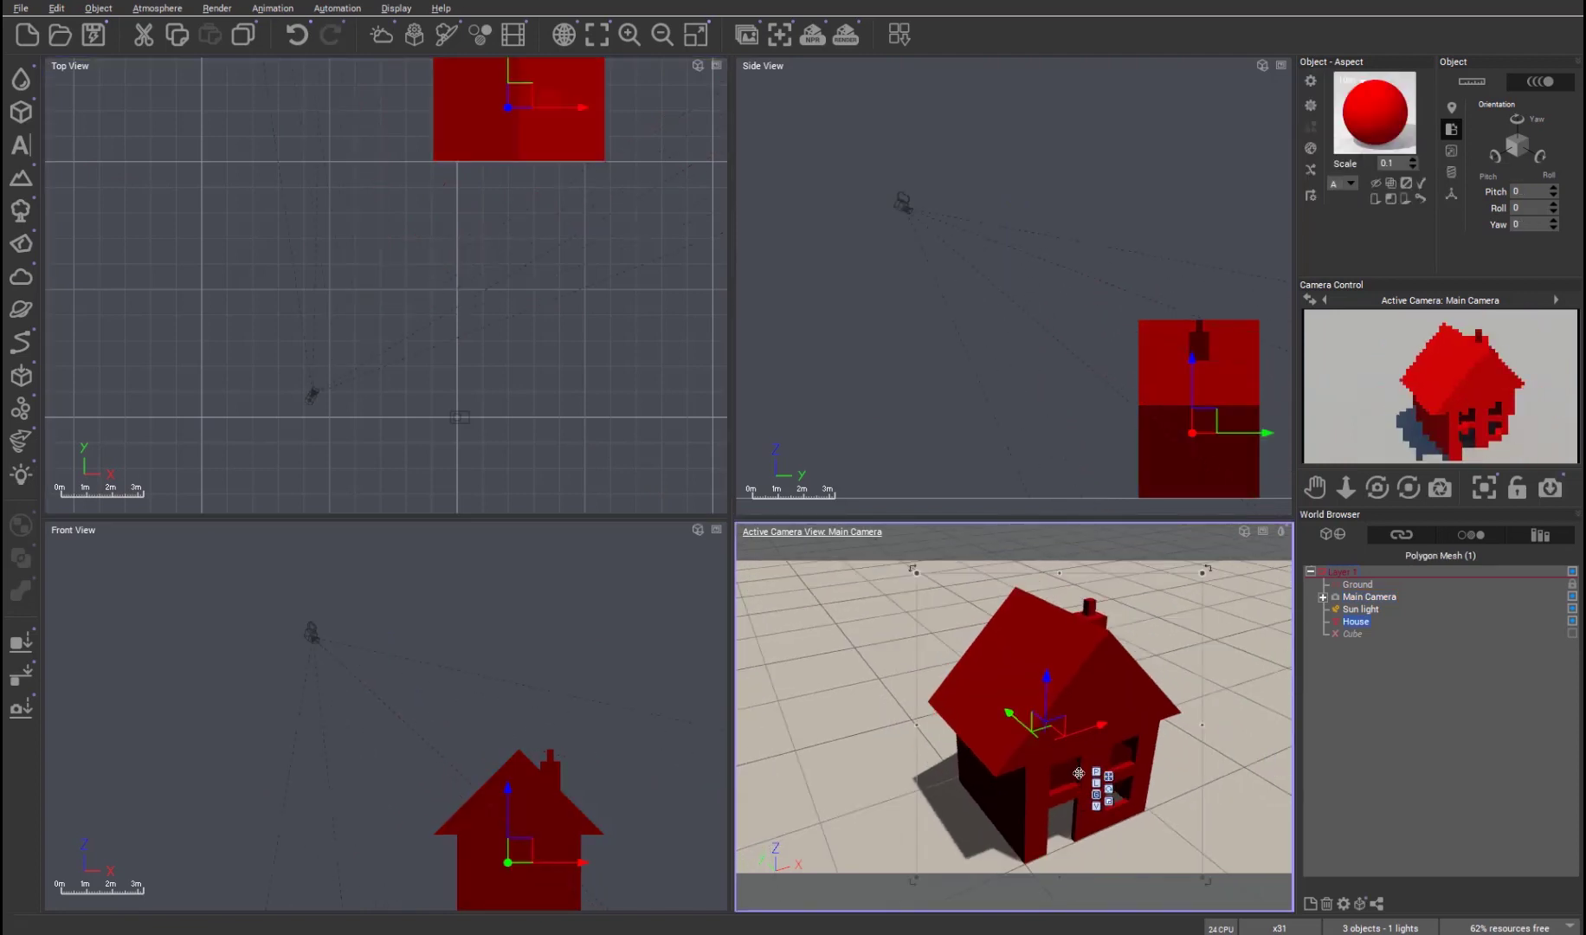
Step: Rotate the Vue camera slightly so the house is reframed in perspective view
{"action": "right_click_drag", "start_coordinate": [1039, 731], "coordinate": [975, 855]}
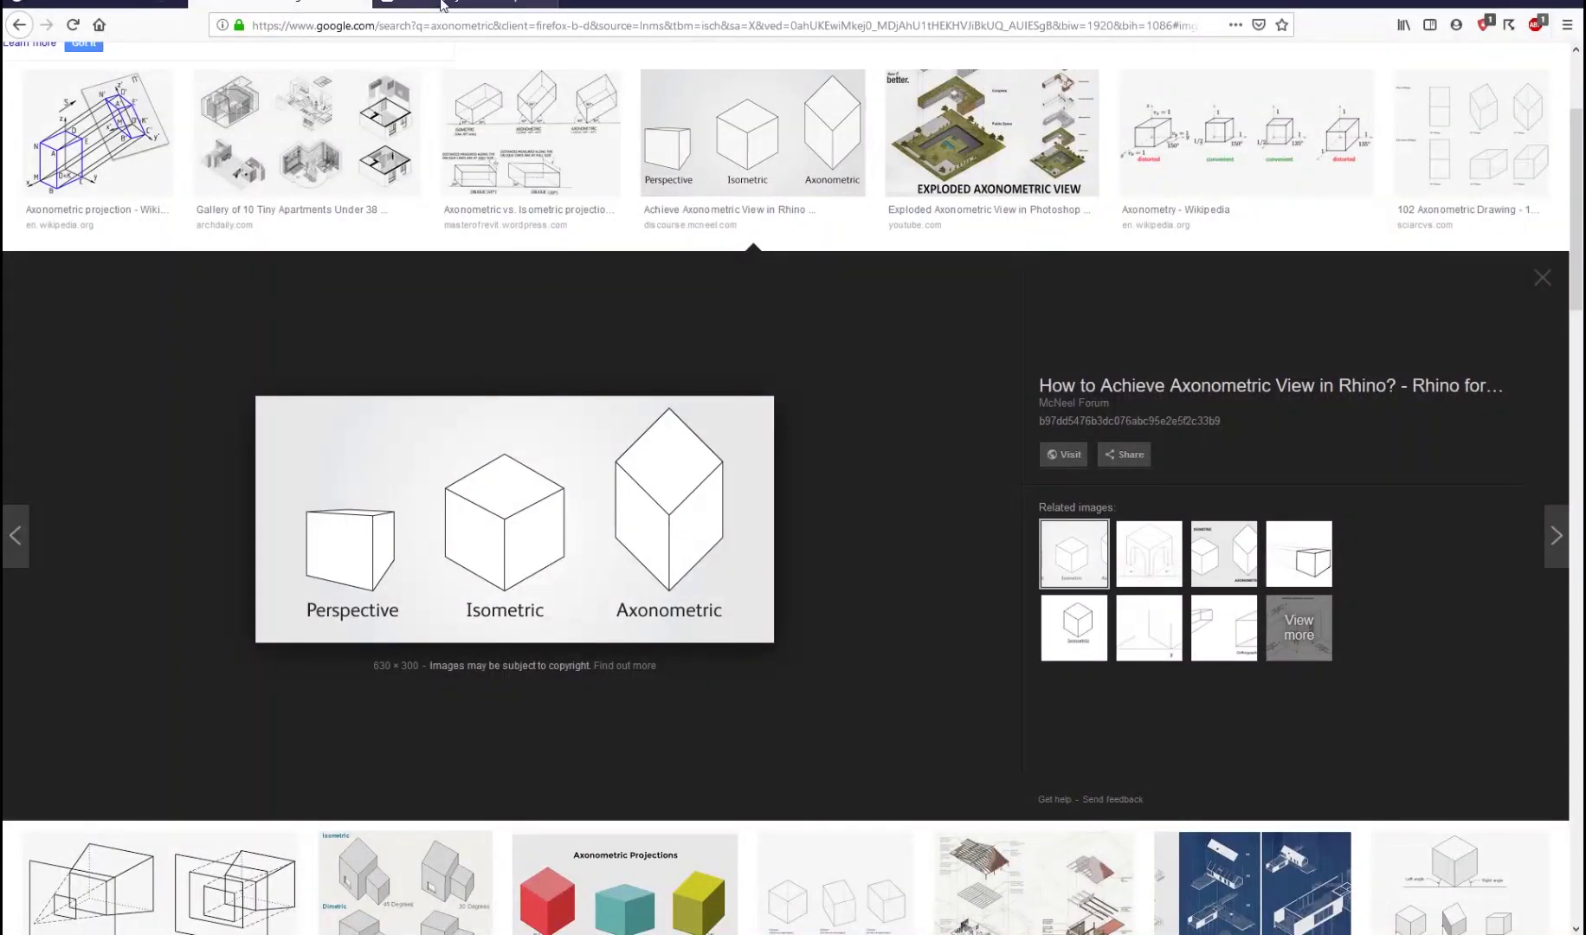
Step: Glance at the Isometric projection article, then preview the isometric city environment image
{"action": "left_click", "coordinate": [444, 13]}
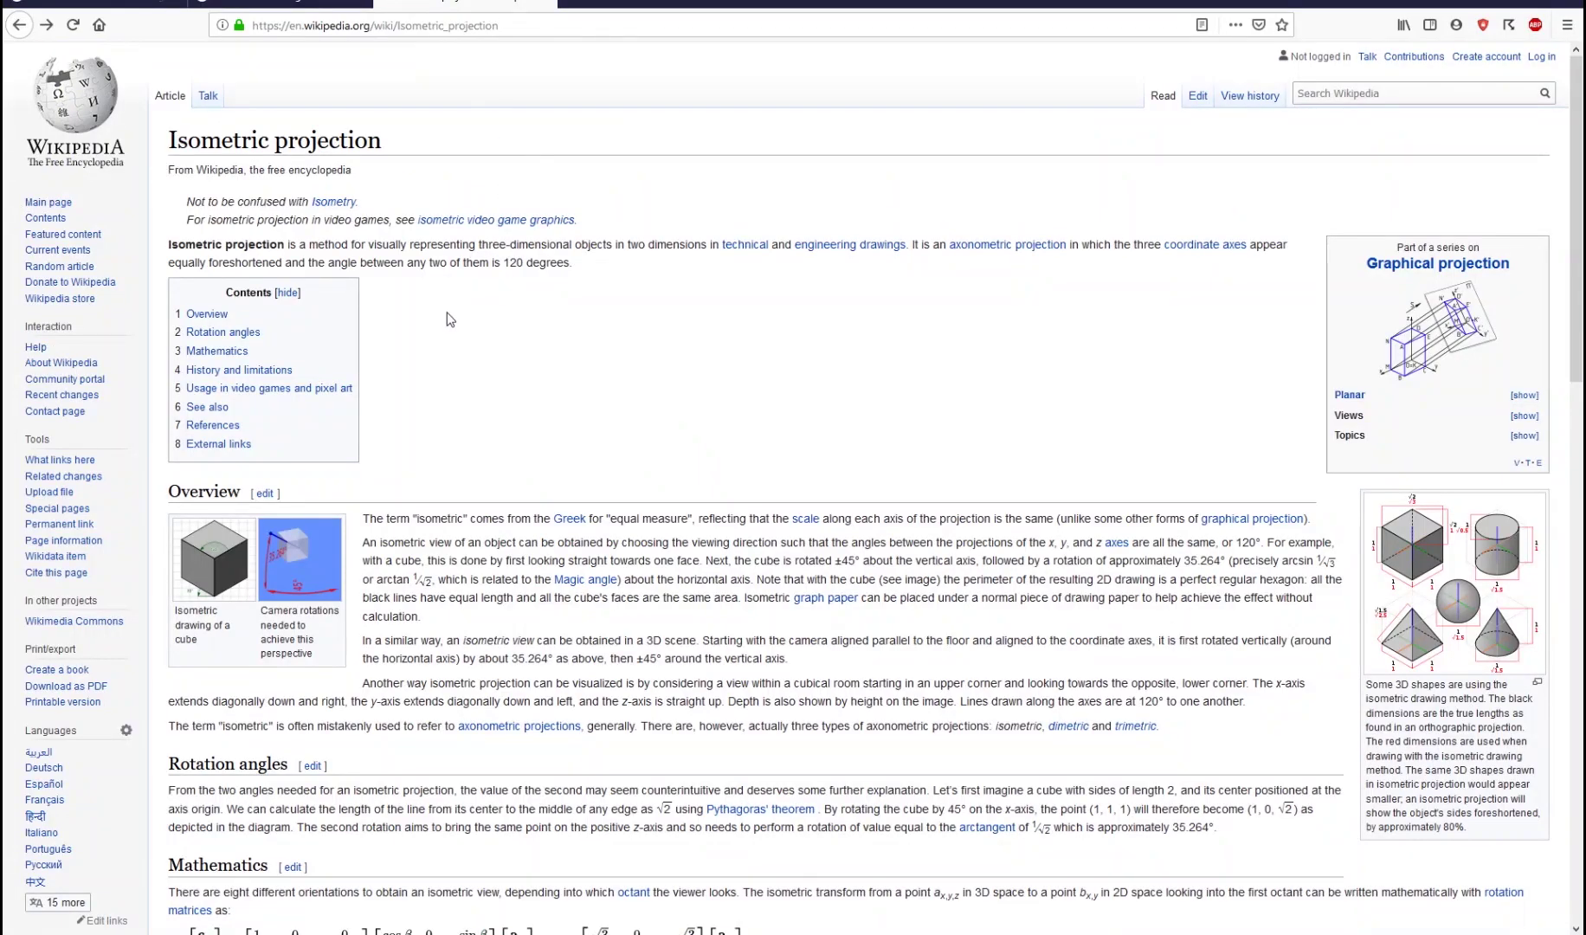
{"action": "left_click", "coordinate": [90, 6]}
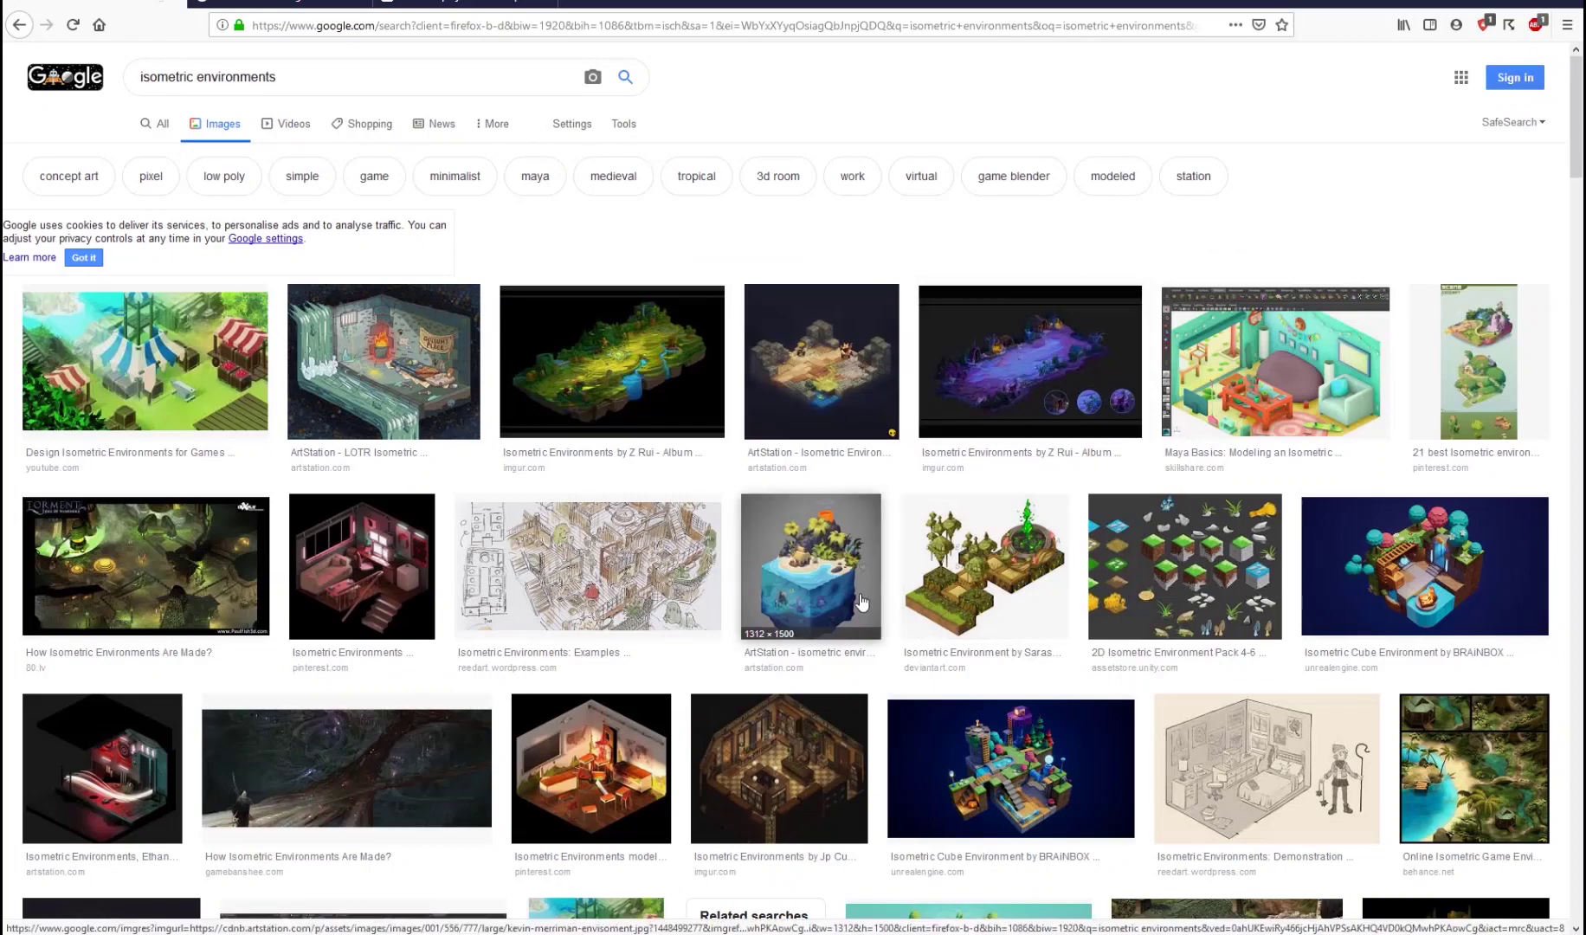
{"action": "left_click", "coordinate": [142, 754]}
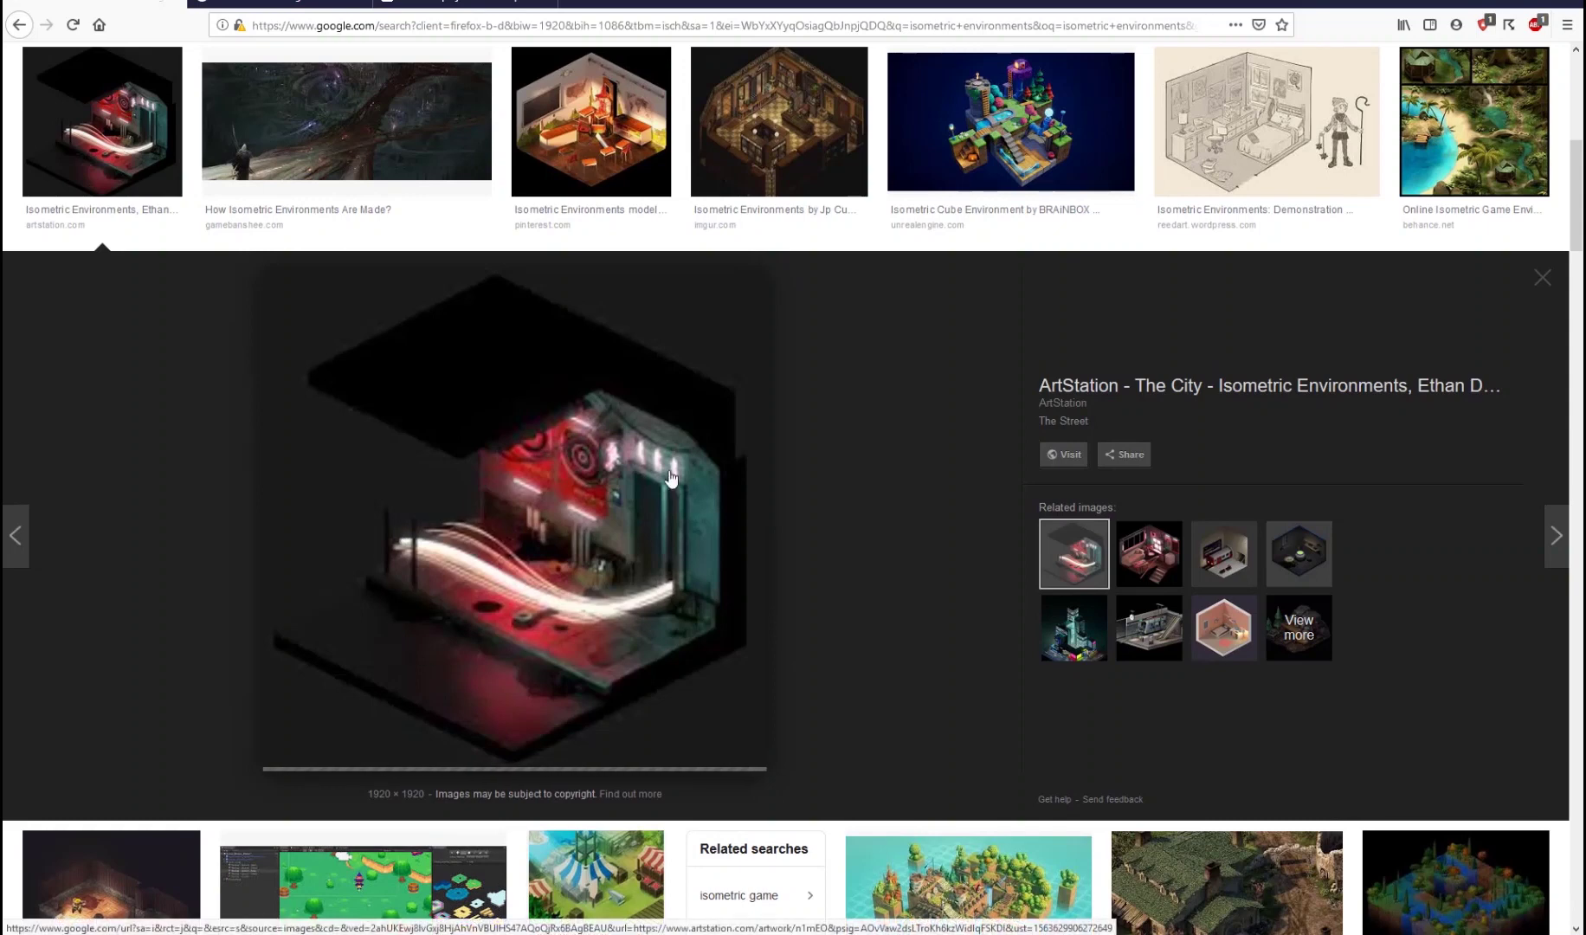